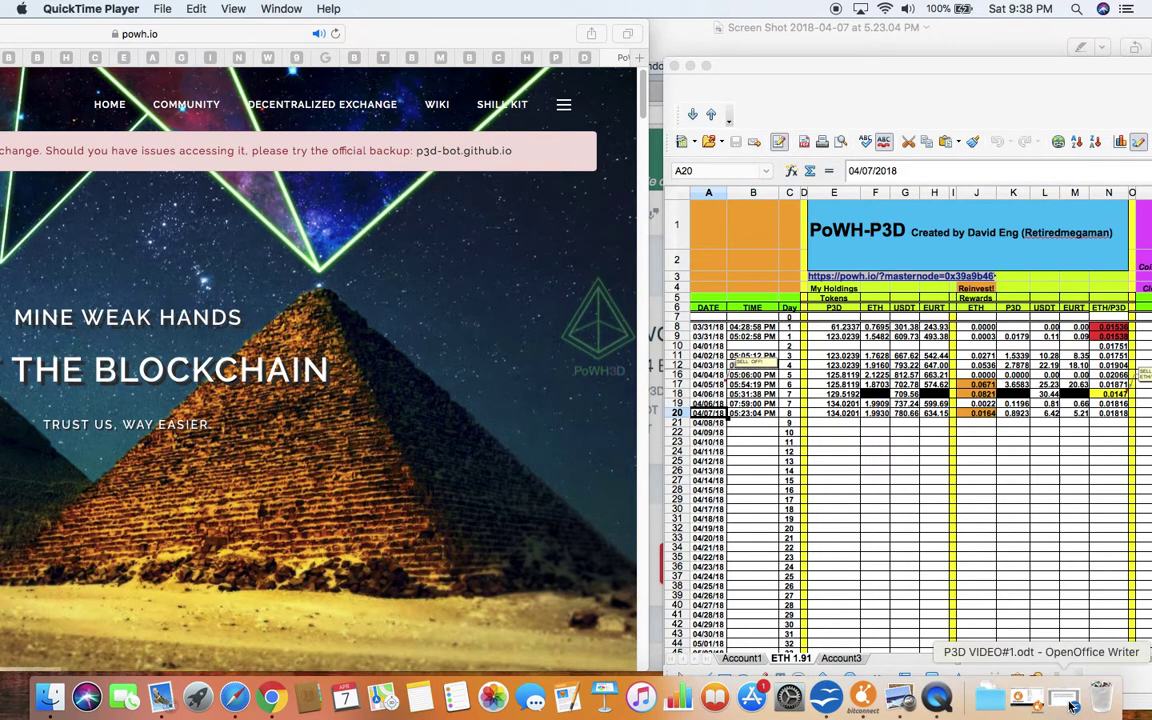
Restore the minimized P3D VIDEO#1.odt note from the Dock, showing the day 8 and 1.91 ETH notes
{"action": "left_click", "coordinate": [1070, 705]}
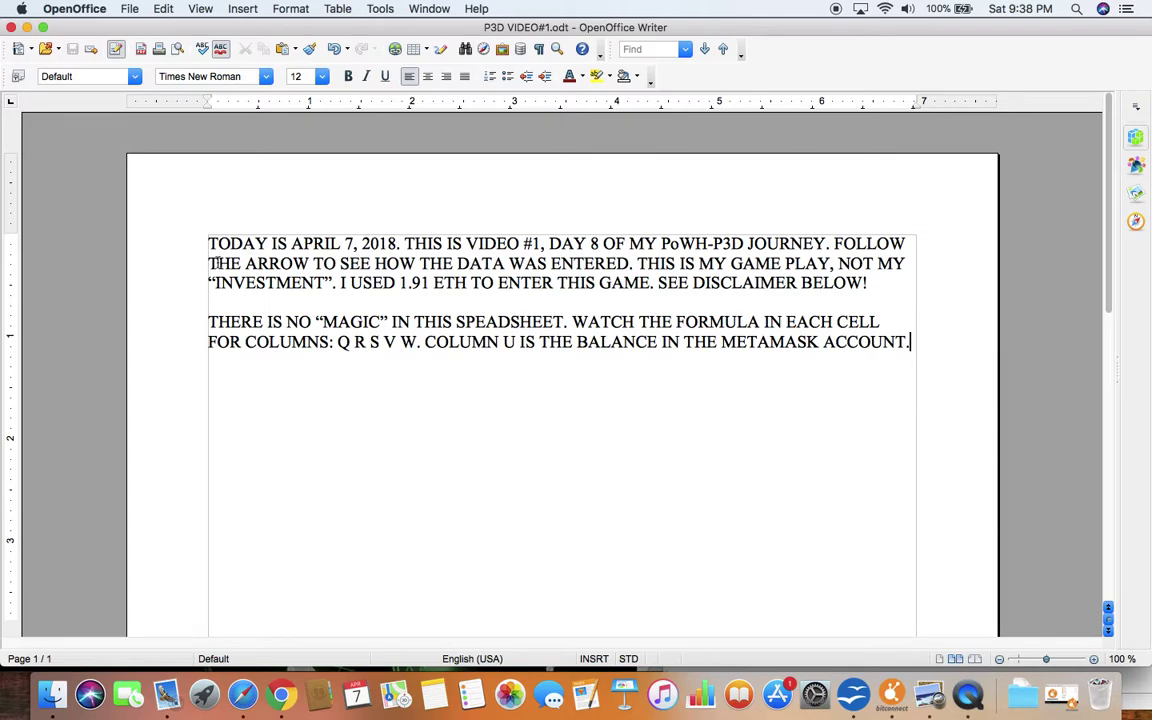
Scroll through the note, then minimize Writer to reveal the ETH 1.91 spreadsheet and powh.io site
{"action": "scroll", "coordinate": [405, 244], "scroll_direction": "down", "scroll_amount": 1}
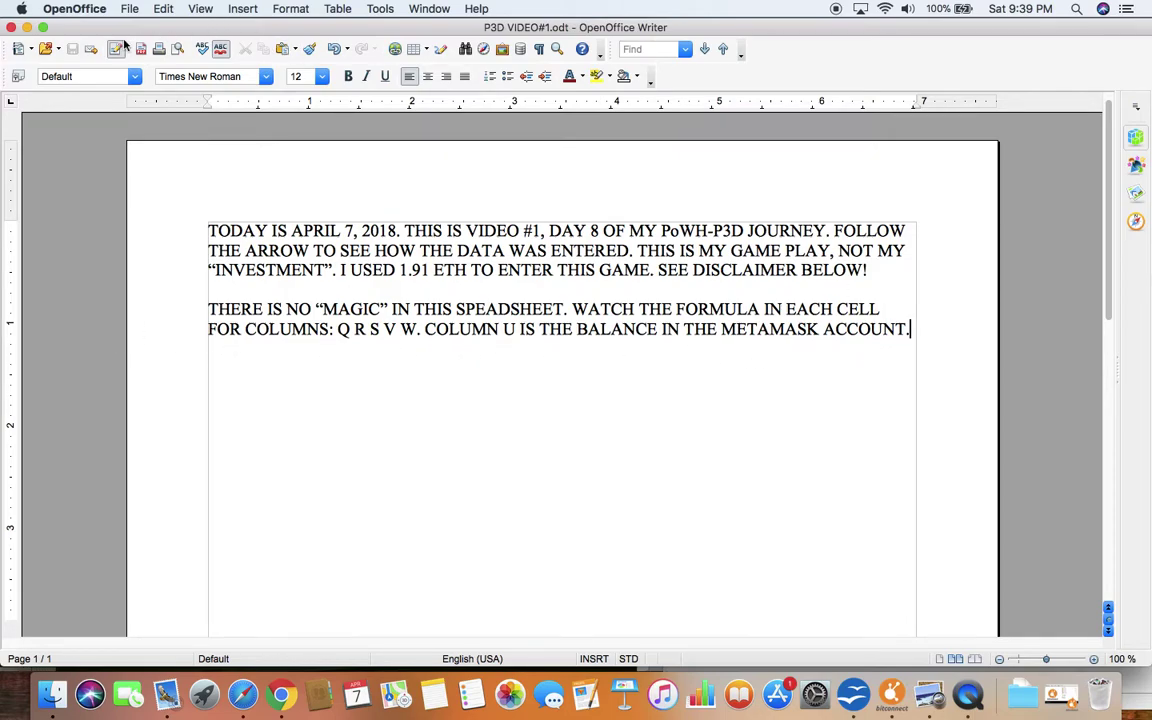
{"action": "left_click", "coordinate": [26, 28]}
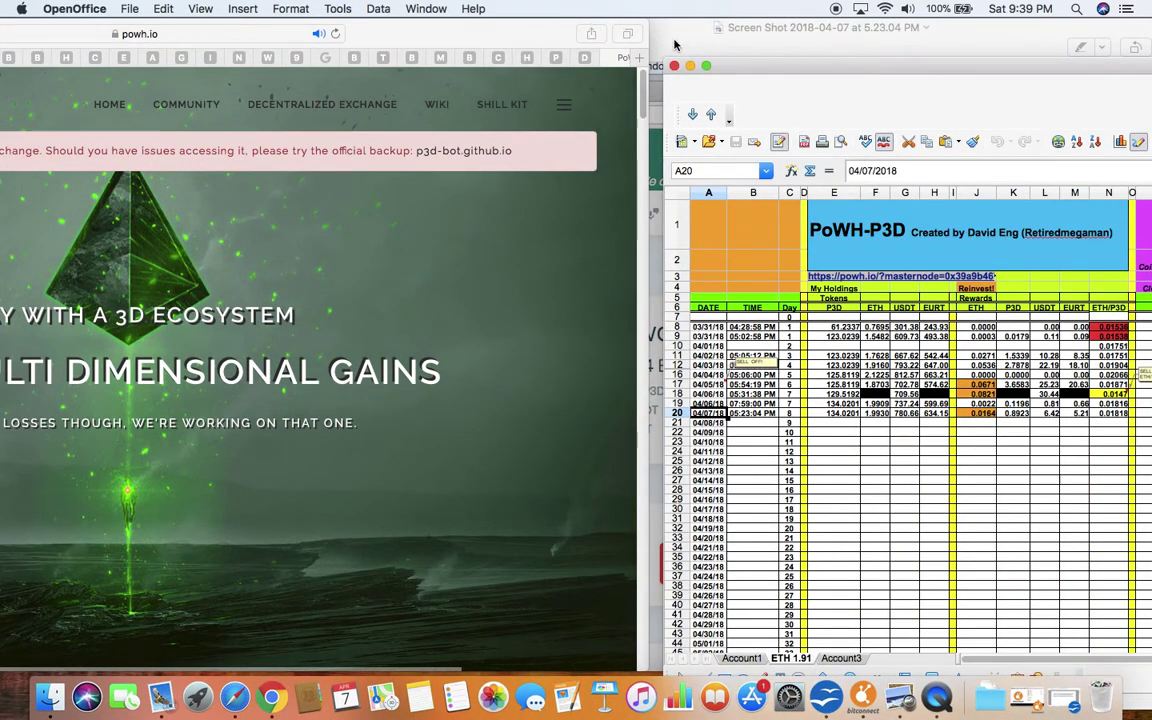
Glance at the exchange holdings screenshot, then return to P3D.ods and maximize its window
{"action": "left_click", "coordinate": [675, 45]}
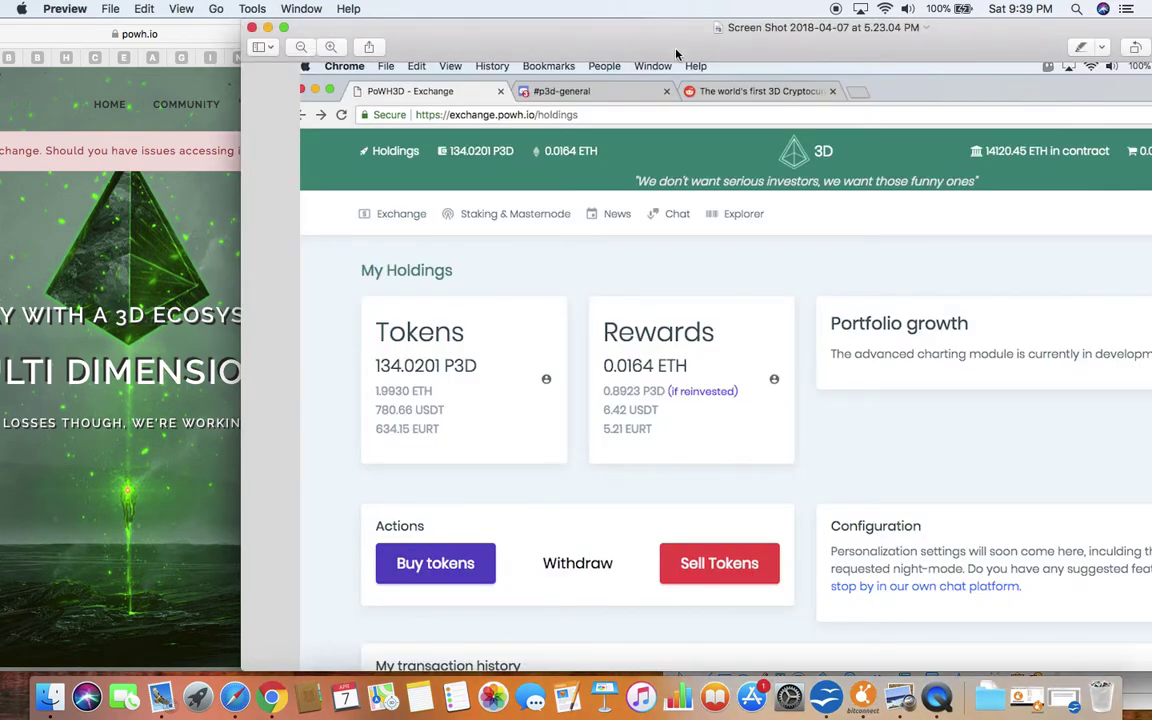
{"action": "left_click", "coordinate": [1063, 697]}
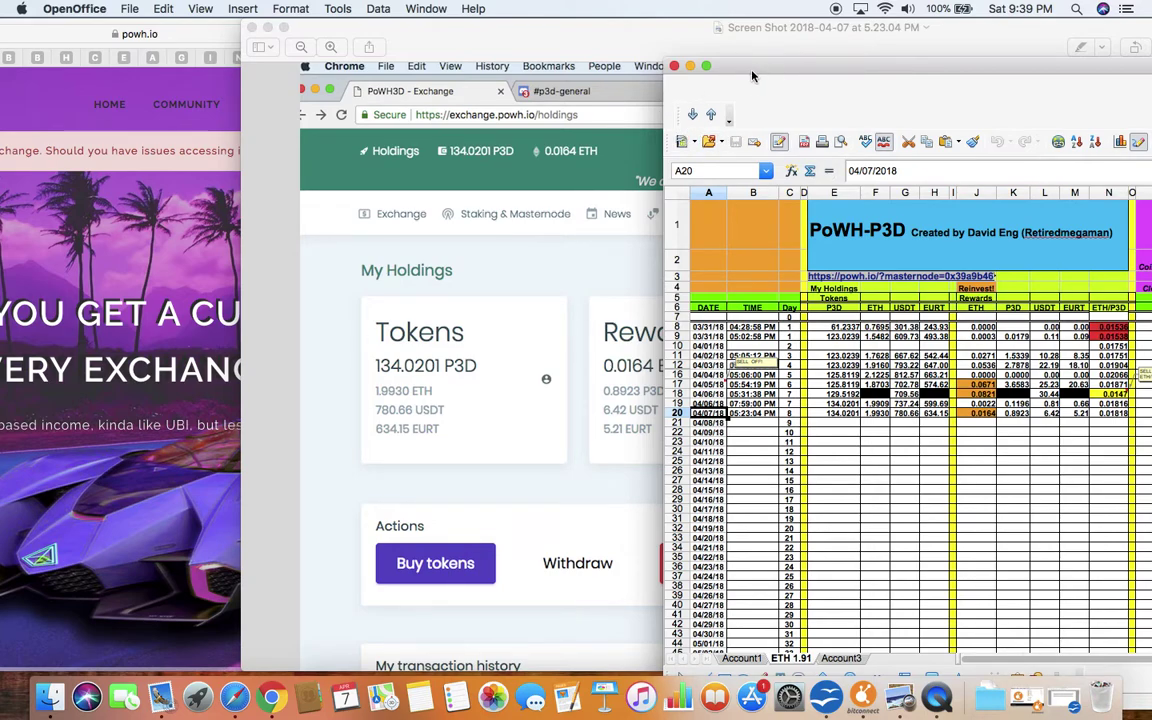
{"action": "left_click_drag", "start_coordinate": [679, 92], "coordinate": [674, 92]}
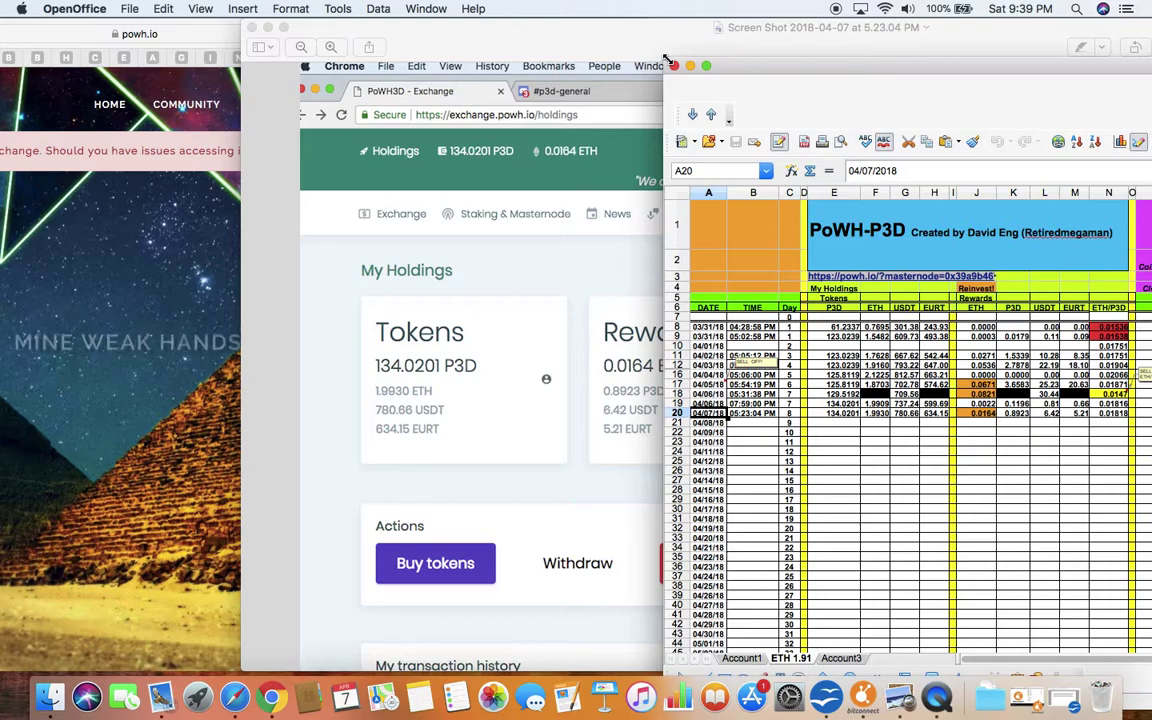
{"action": "double_click", "coordinate": [674, 92]}
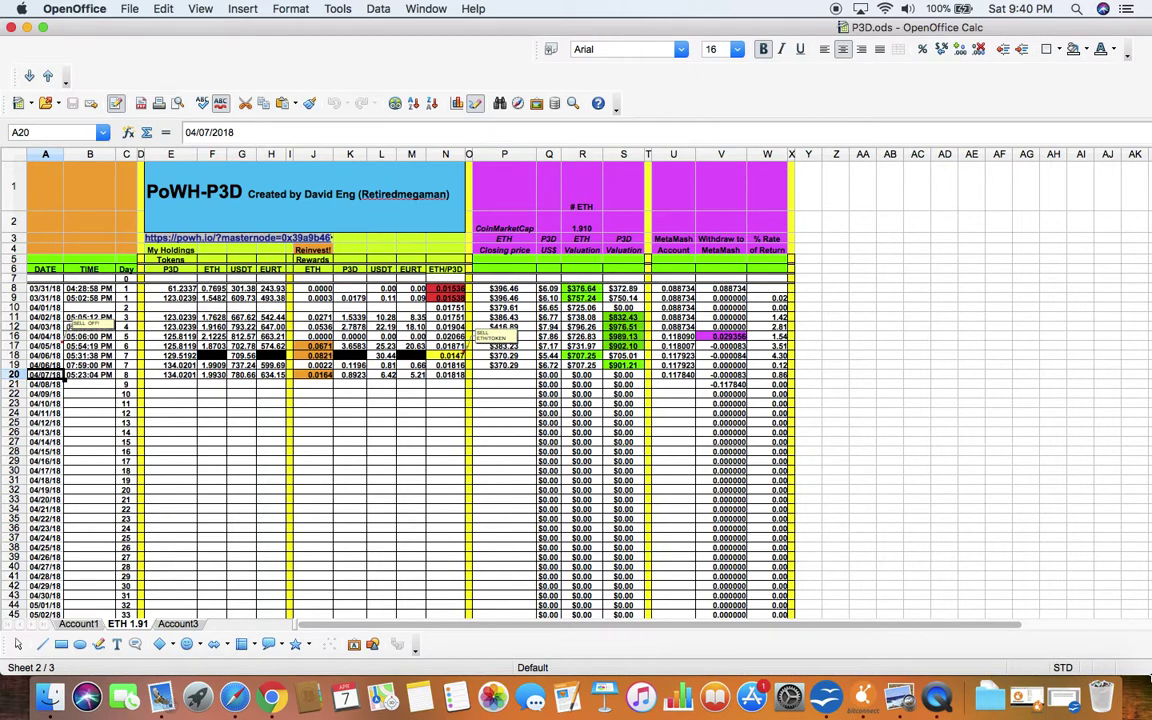
Slide the Calc window about 120 px left and select the $370.29 closing price in P19
{"action": "mouse_move", "coordinate": [1148, 678]}
{"action": "left_mouse_down"}
{"action": "mouse_move", "coordinate": [1033, 680]}
{"action": "mouse_move", "coordinate": [996, 667]}
{"action": "left_mouse_up"}
{"action": "left_click", "coordinate": [517, 366]}
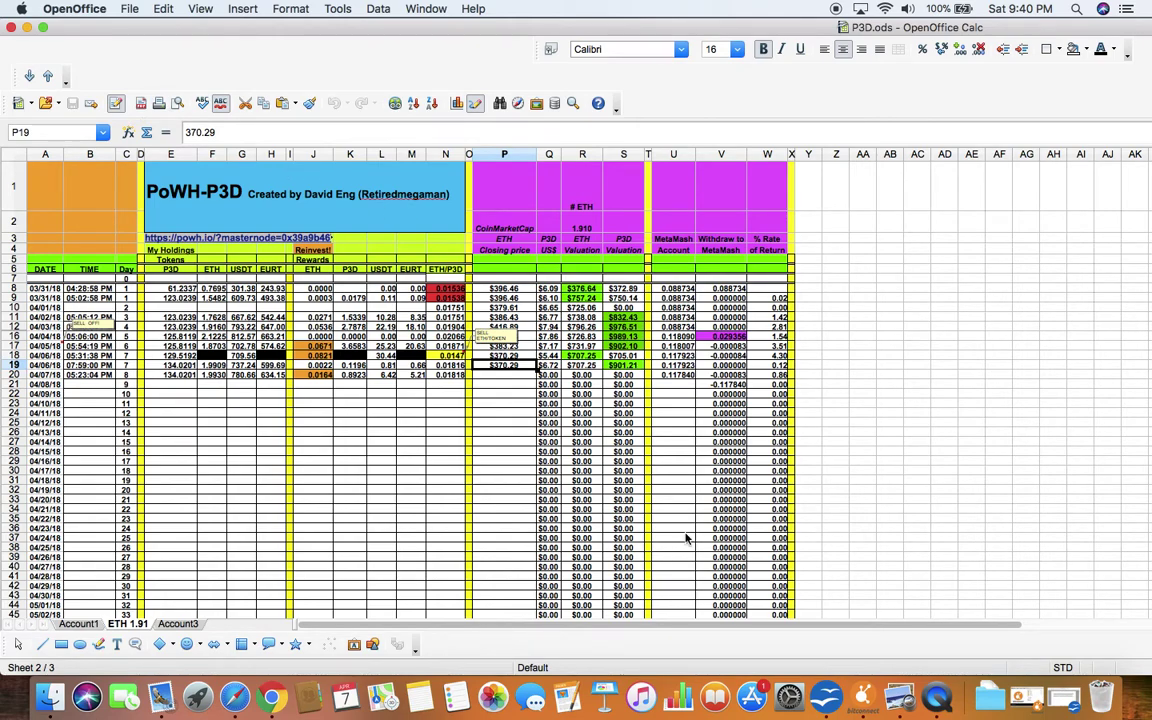
Read the row 19 formulas from Q19 through W19, ending with =J19/1.91*100
{"action": "key", "text": "Right"}
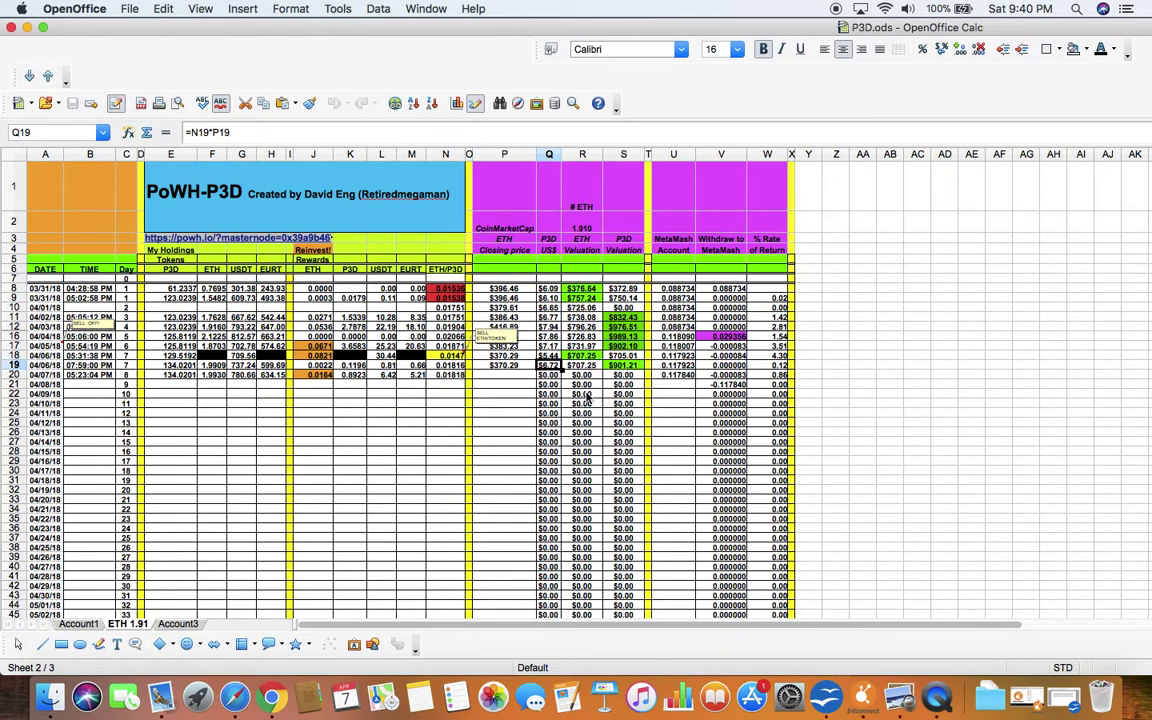
{"action": "key", "text": "Right"}
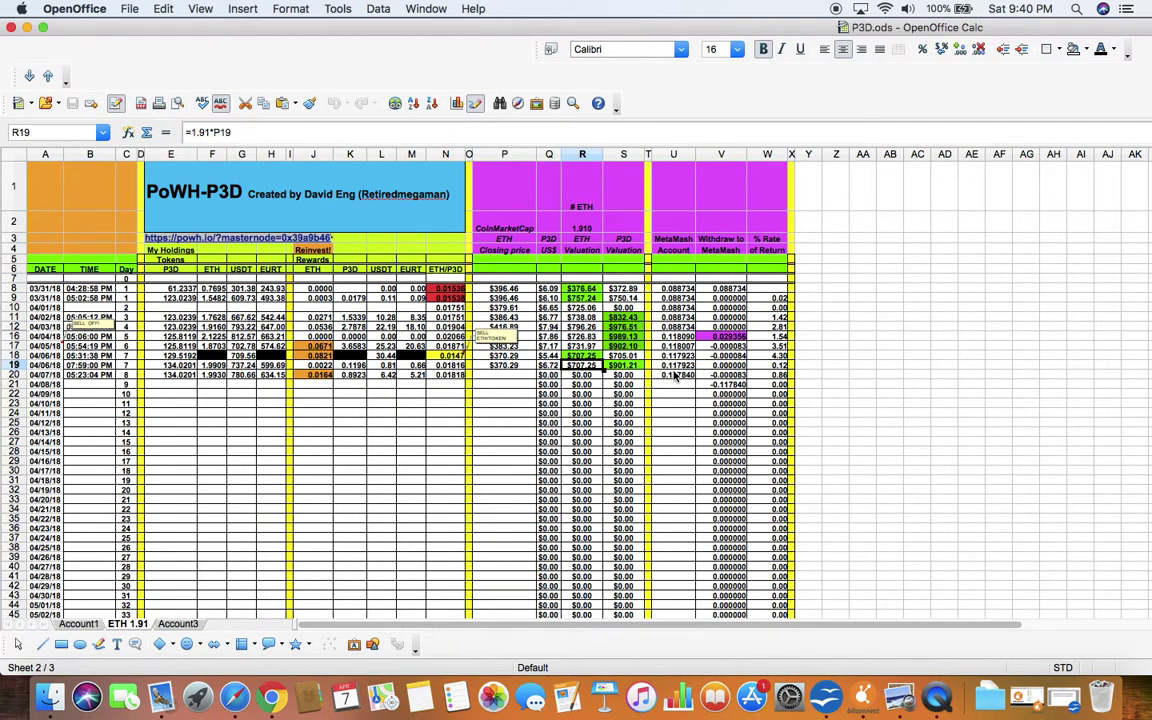
{"action": "left_click", "coordinate": [635, 369]}
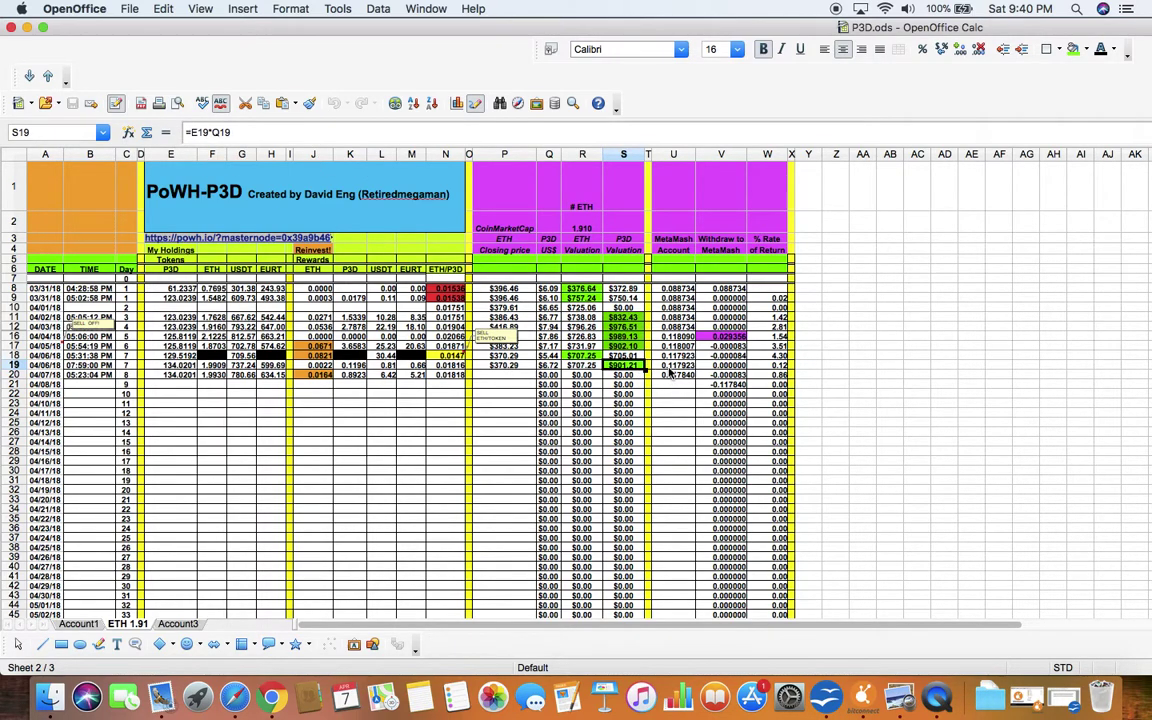
{"action": "left_click", "coordinate": [670, 367]}
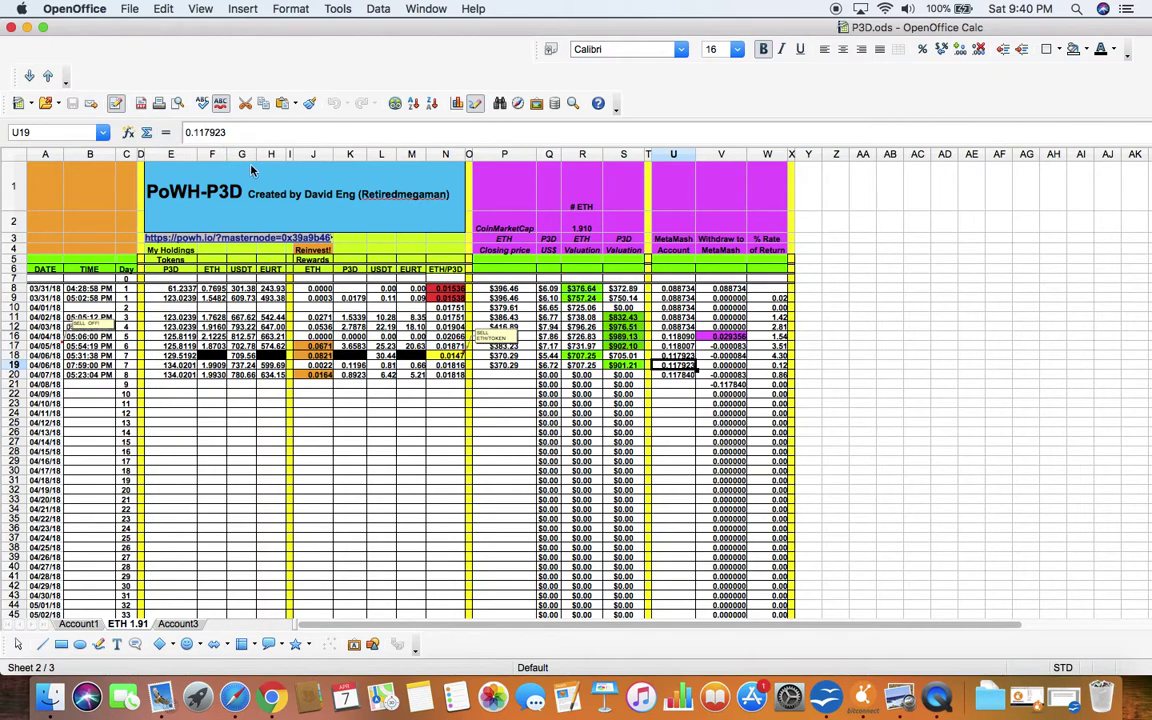
{"action": "left_click", "coordinate": [721, 366]}
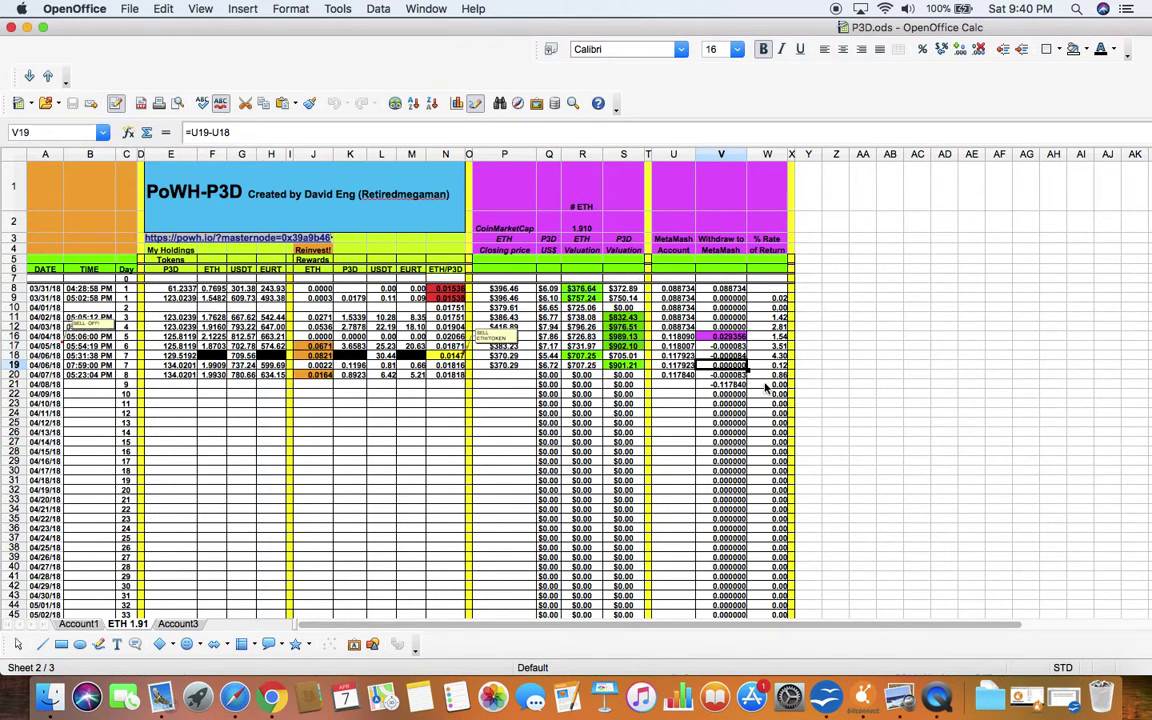
{"action": "left_click", "coordinate": [759, 367]}
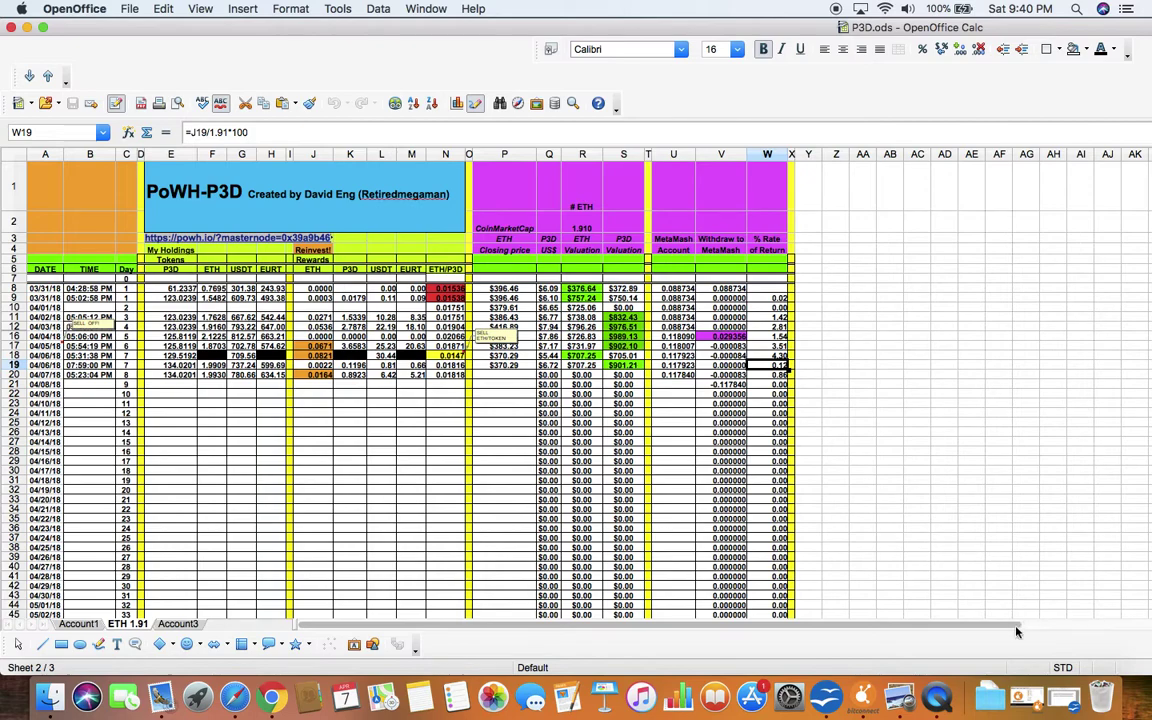
{"action": "left_click_drag", "start_coordinate": [1016, 630], "coordinate": [1032, 631]}
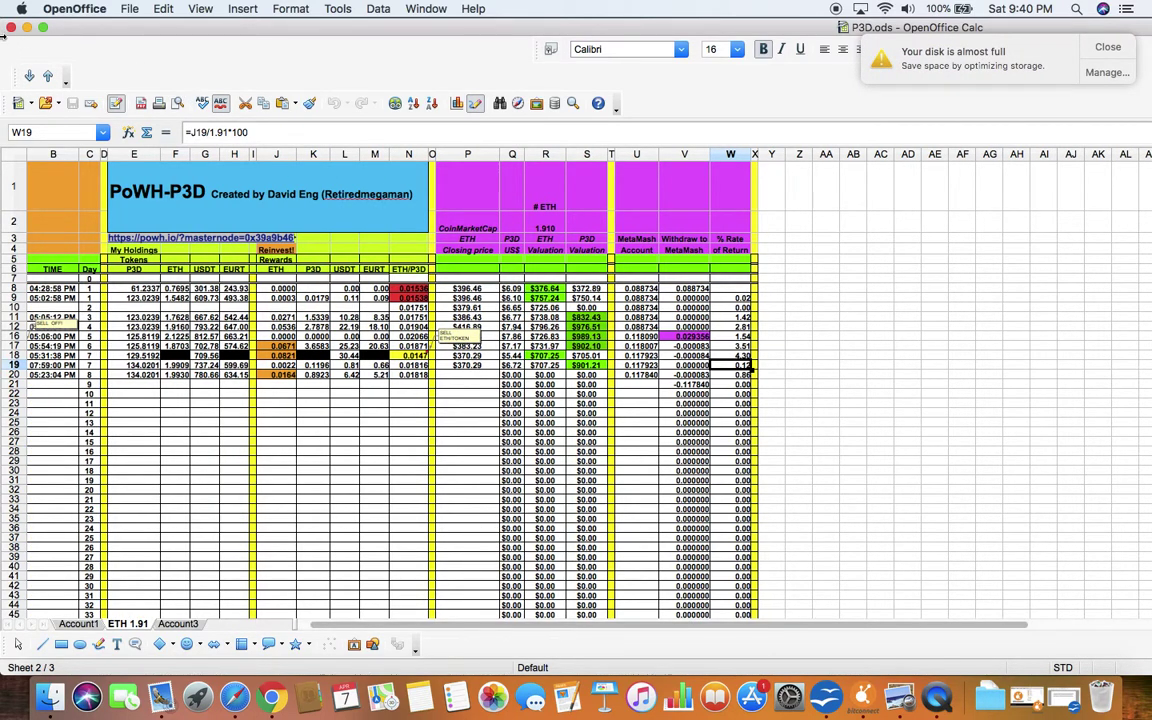
Resize and reposition the Calc window beside the web page, adjusting the sheet zoom around 100%
{"action": "left_click_drag", "start_coordinate": [3, 43], "coordinate": [67, 43]}
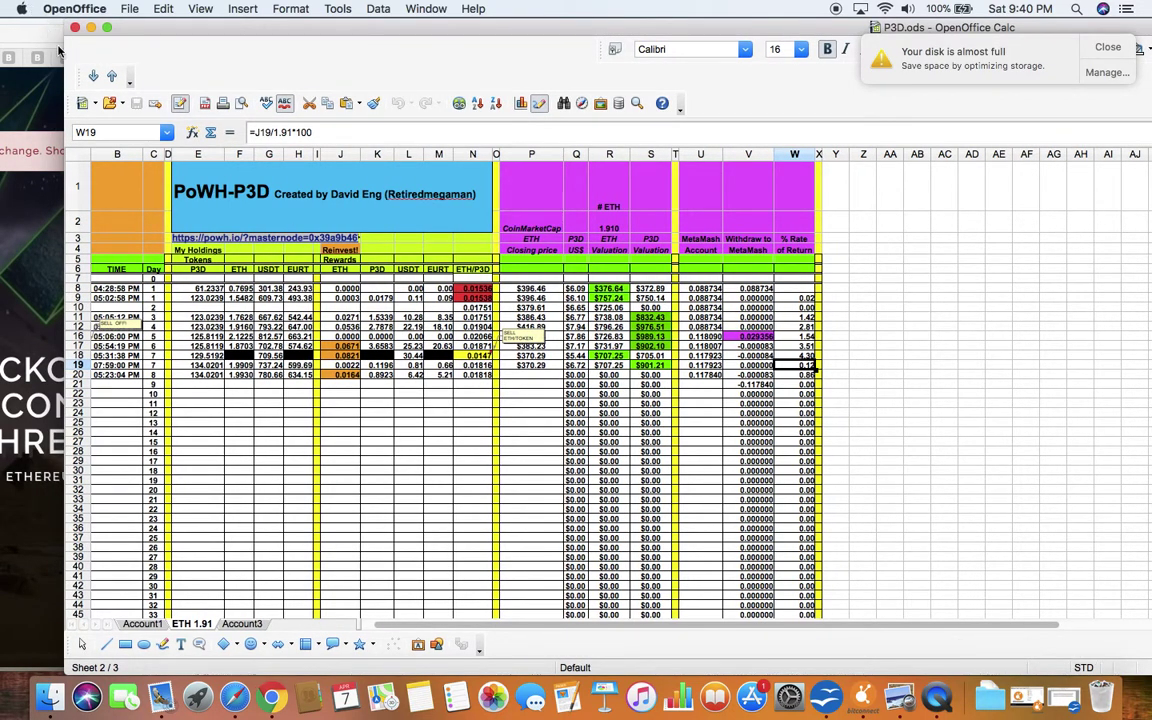
{"action": "left_click_drag", "start_coordinate": [66, 48], "coordinate": [532, 48]}
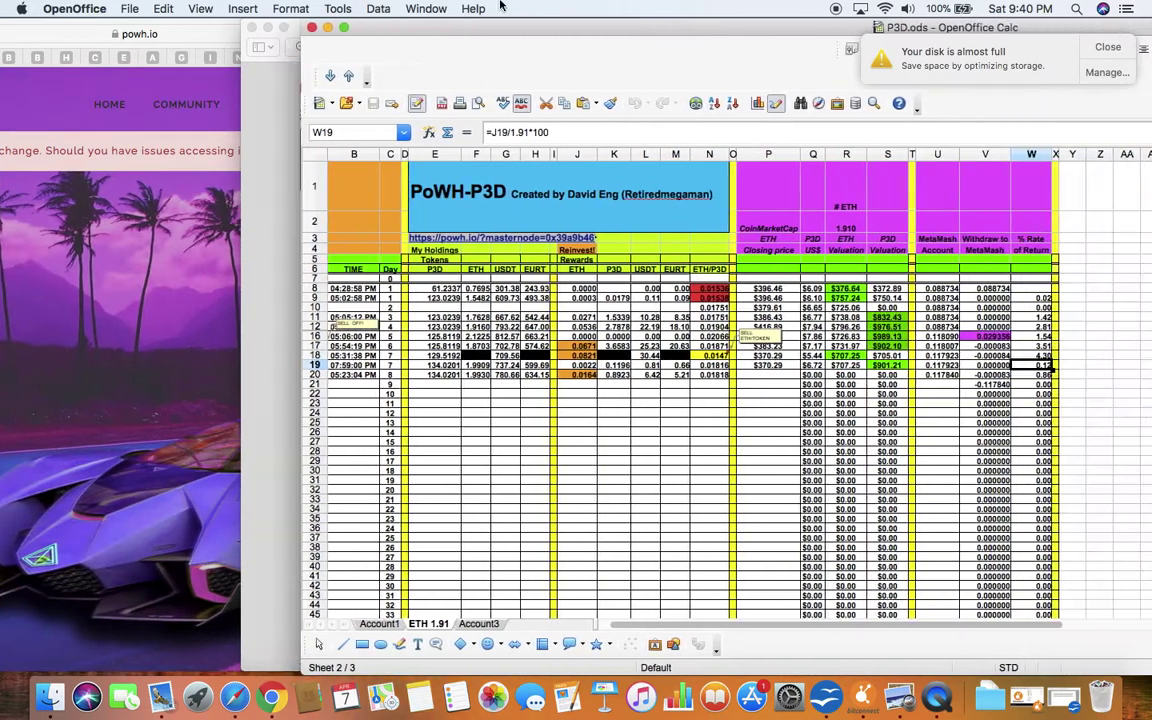
{"action": "mouse_move", "coordinate": [736, 34]}
{"action": "left_mouse_down"}
{"action": "mouse_move", "coordinate": [140, 34]}
{"action": "mouse_move", "coordinate": [47, 8]}
{"action": "left_mouse_up"}
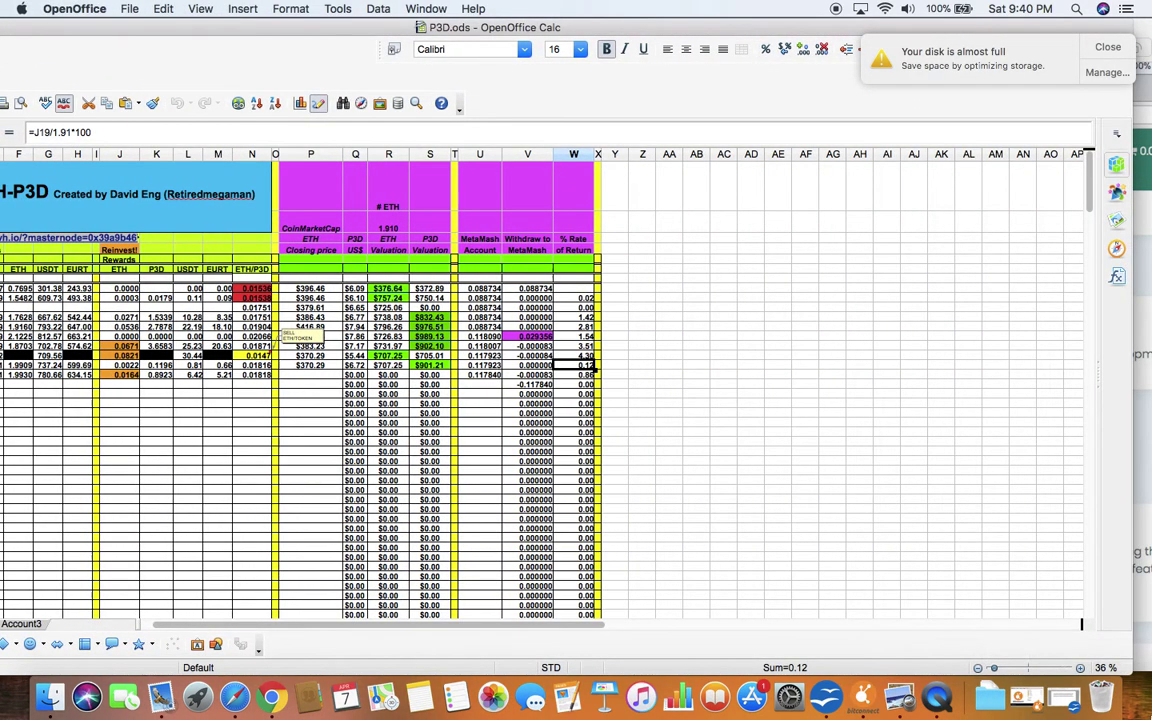
{"action": "left_click_drag", "start_coordinate": [1130, 674], "coordinate": [784, 674]}
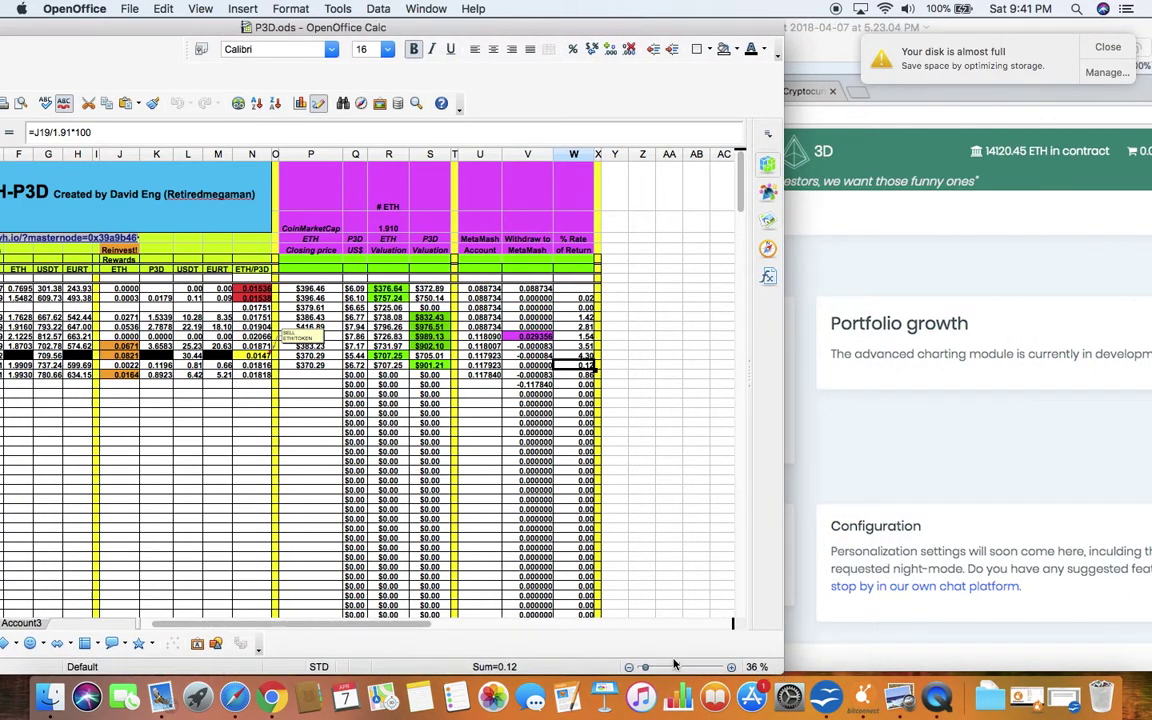
{"action": "left_click_drag", "start_coordinate": [647, 667], "coordinate": [679, 667]}
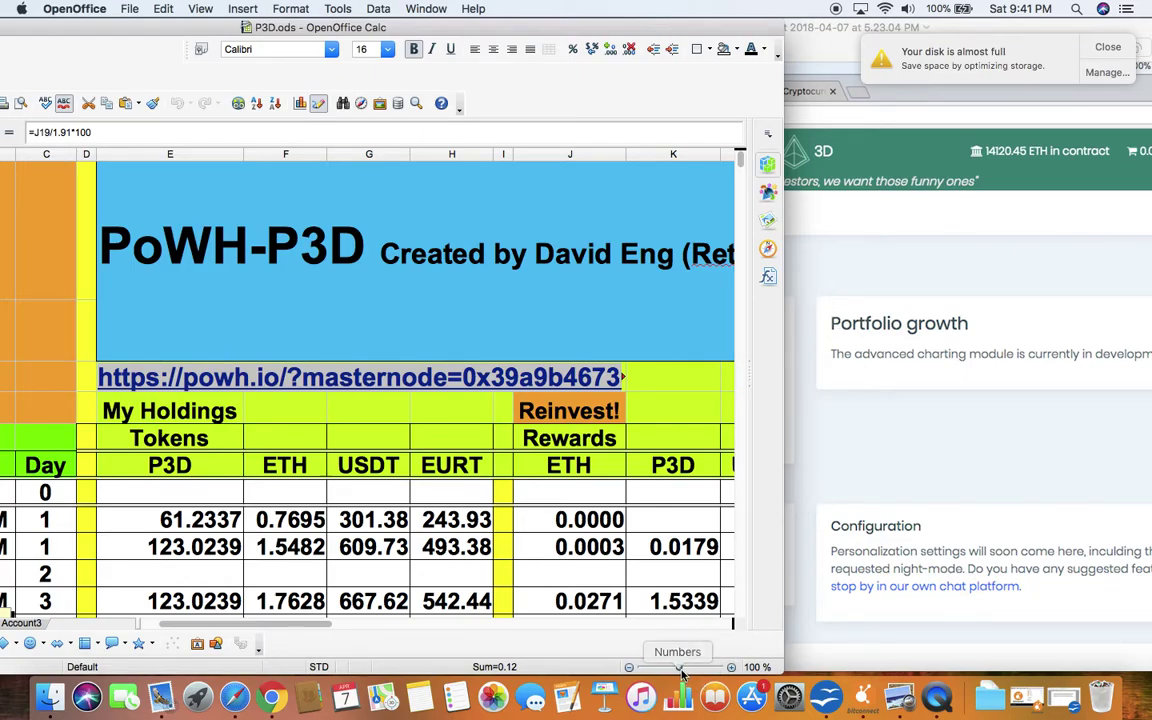
{"action": "left_click_drag", "start_coordinate": [679, 667], "coordinate": [654, 668]}
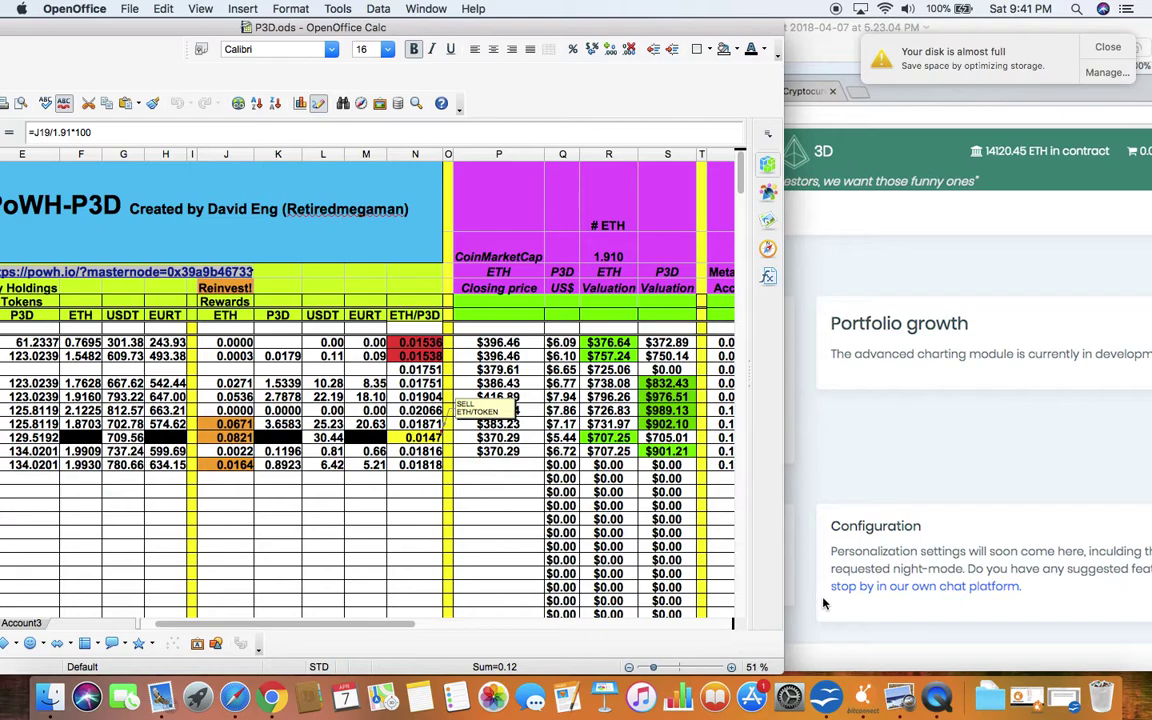
{"action": "mouse_move", "coordinate": [785, 675]}
{"action": "left_mouse_down"}
{"action": "mouse_move", "coordinate": [1148, 662]}
{"action": "mouse_move", "coordinate": [1148, 684]}
{"action": "left_mouse_up"}
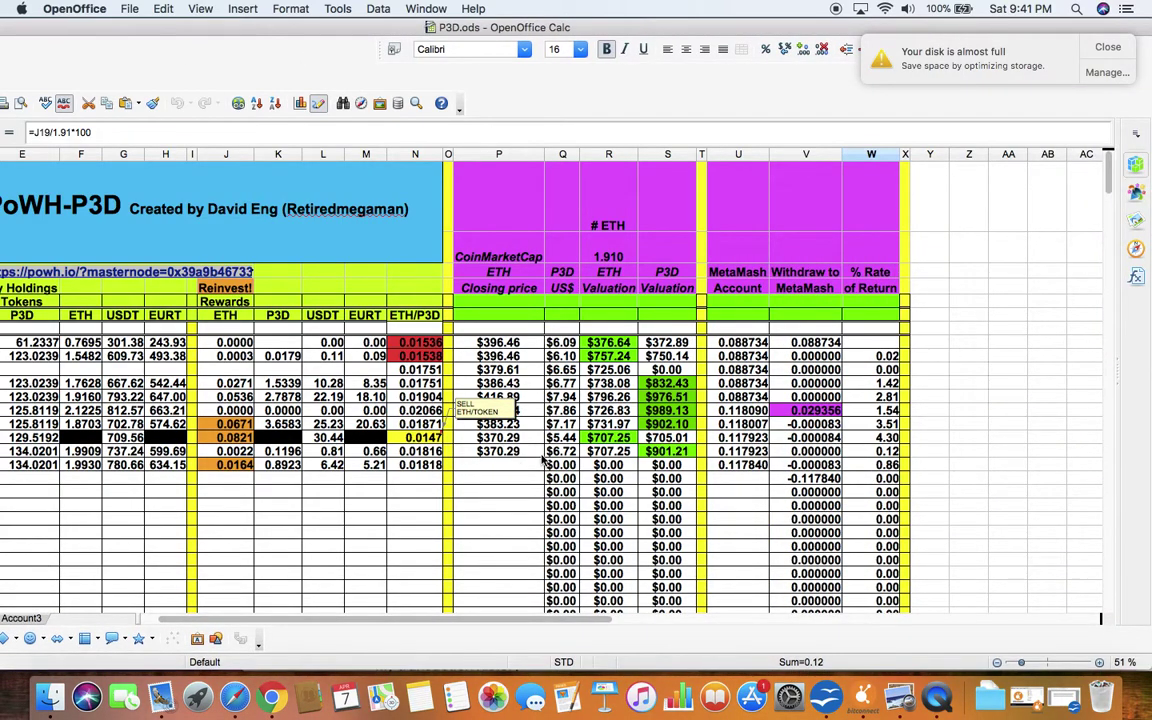
Move onto the 04/07/18 row, dismiss the disk space warning, and maximize the Calc window
{"action": "key", "text": "Down"}
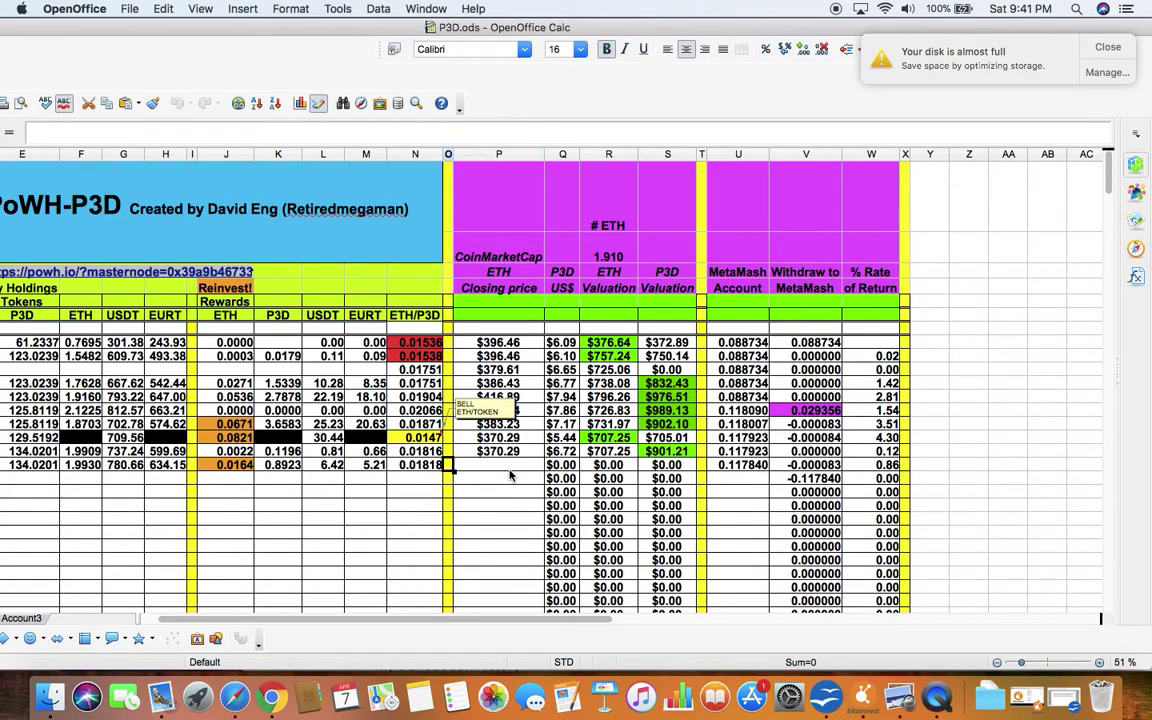
{"action": "key", "text": "Left"}
{"action": "key", "text": "Left"}
{"action": "key", "text": "Left"}
{"action": "key", "text": "Left"}
{"action": "key", "text": "Left"}
{"action": "key", "text": "Left"}
{"action": "key", "text": "Left"}
{"action": "key", "text": "Left"}
{"action": "key", "text": "Left"}
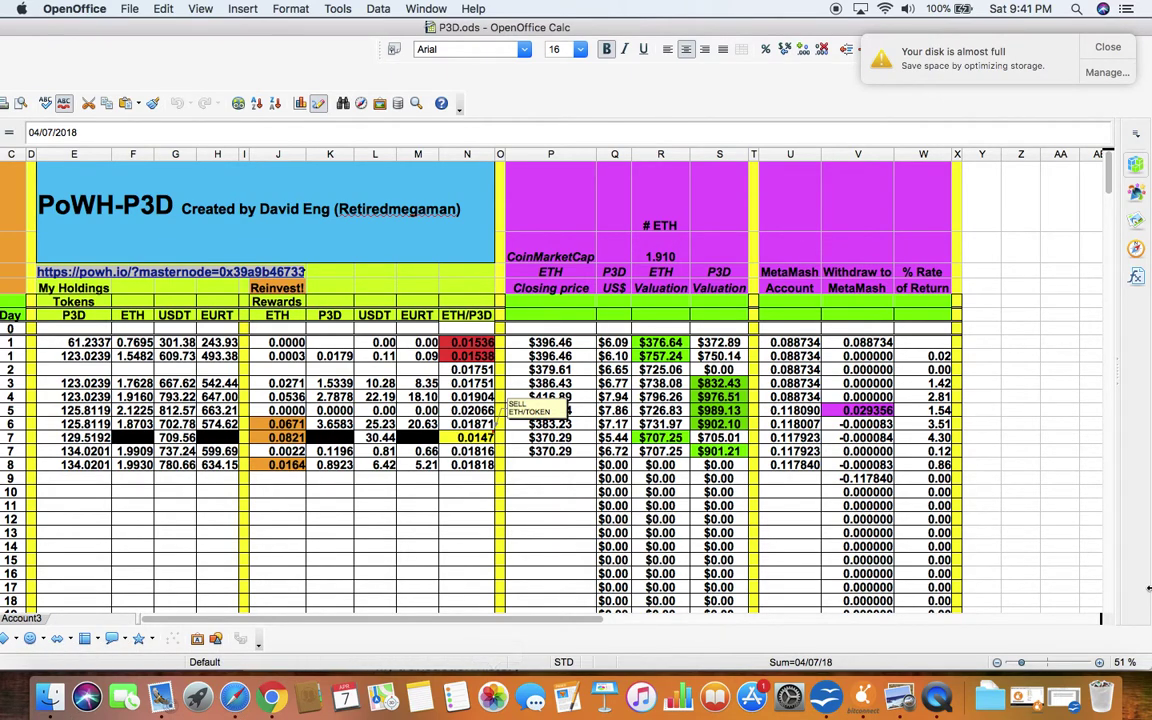
{"action": "left_click_drag", "start_coordinate": [1148, 668], "coordinate": [1047, 675]}
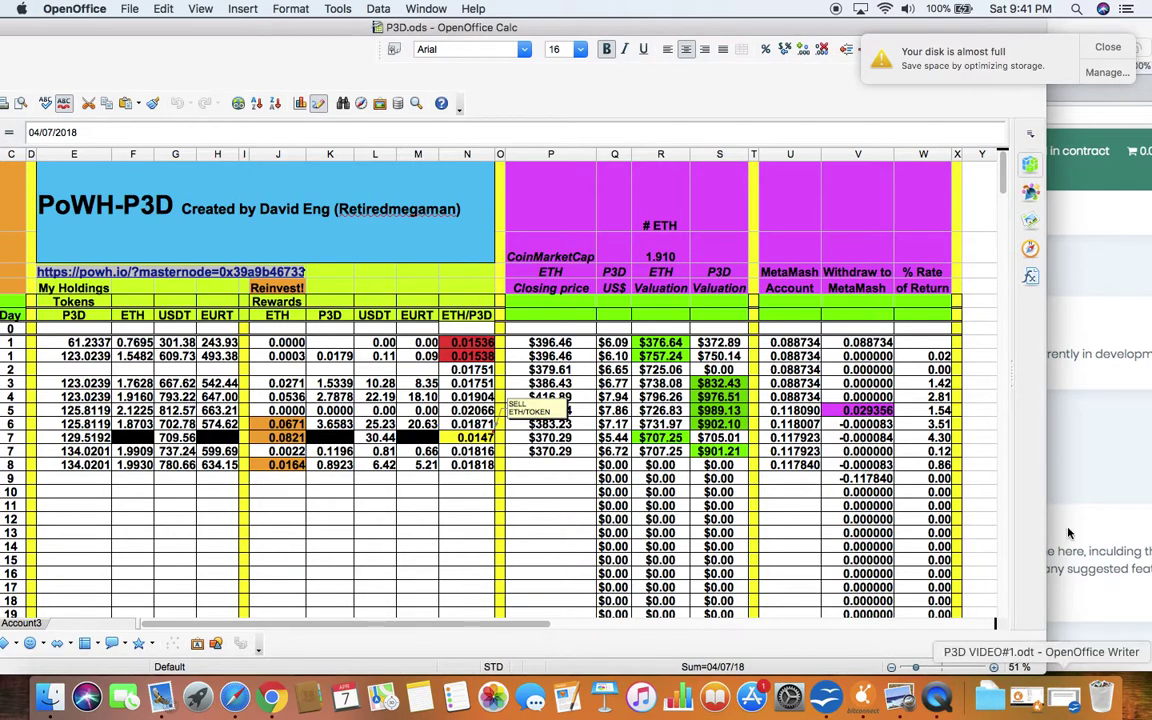
{"action": "left_click", "coordinate": [1108, 47]}
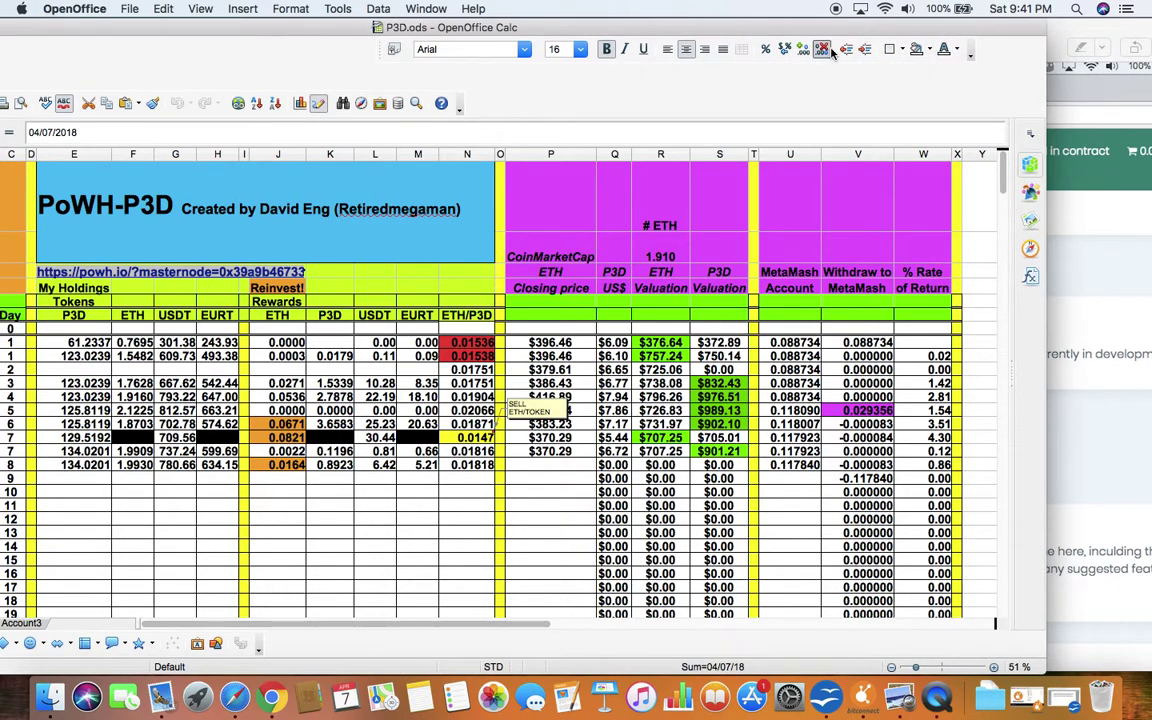
{"action": "double_click", "coordinate": [760, 27]}
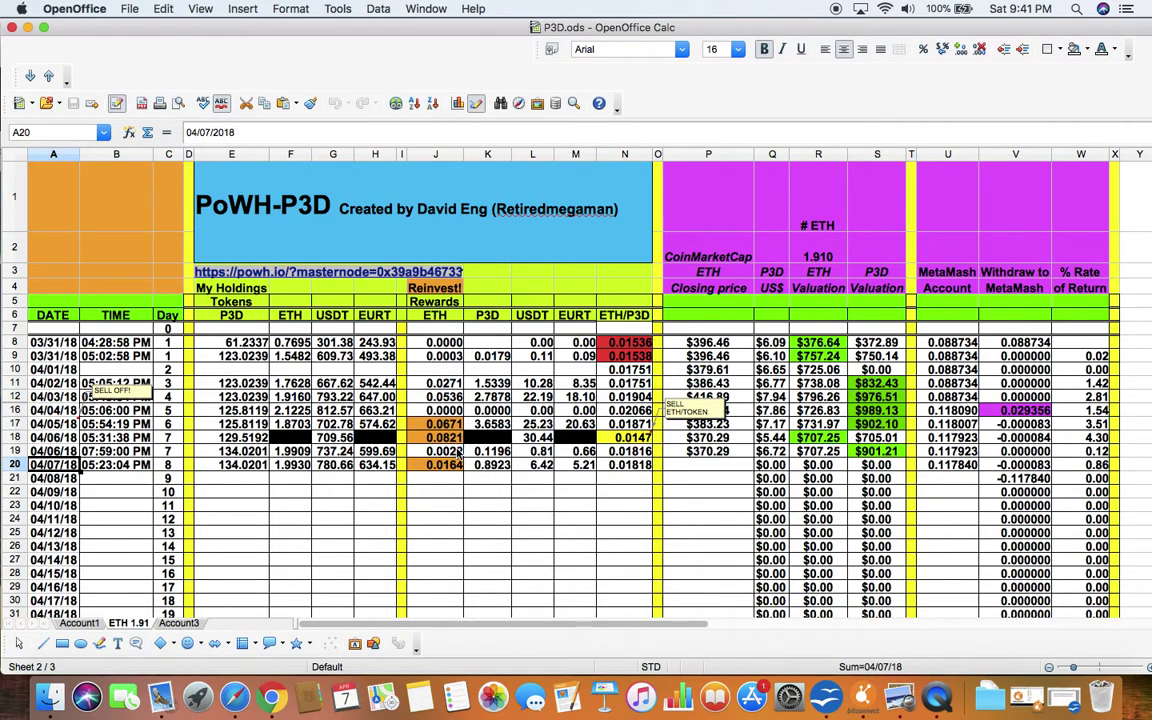
Check the 04/07/18 values in J20 through W20, including =J20/1.91*100, then bring back the Writer note
{"action": "left_click", "coordinate": [456, 470]}
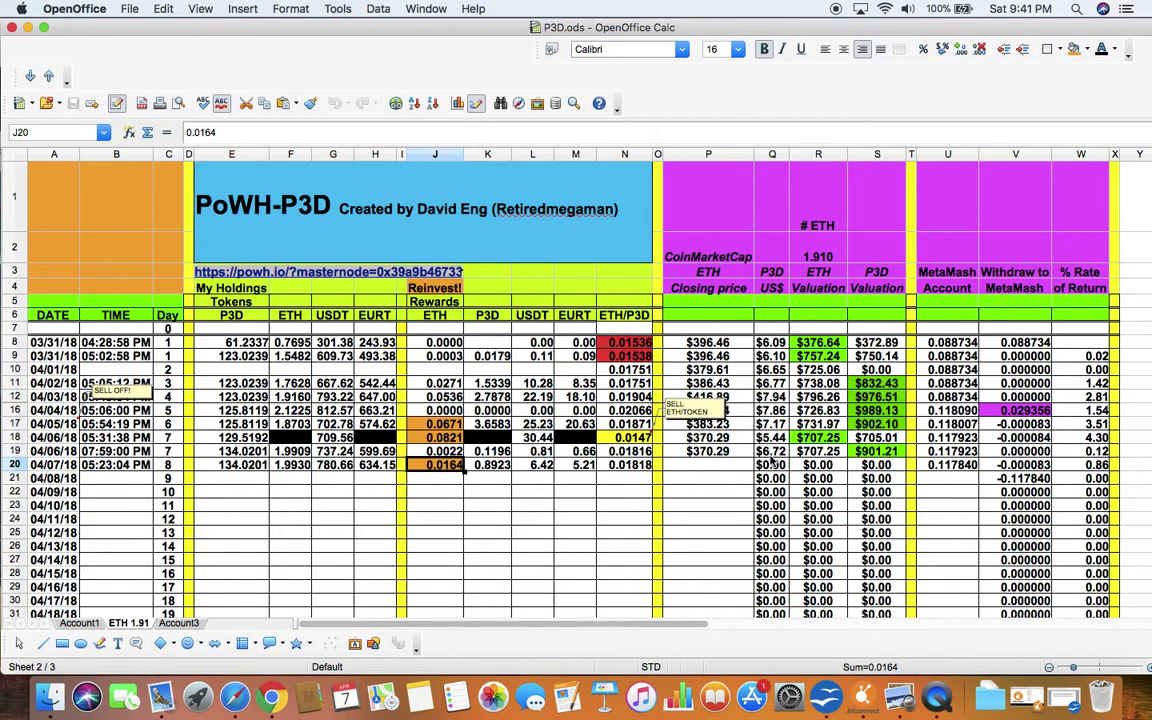
{"action": "left_click", "coordinate": [776, 467]}
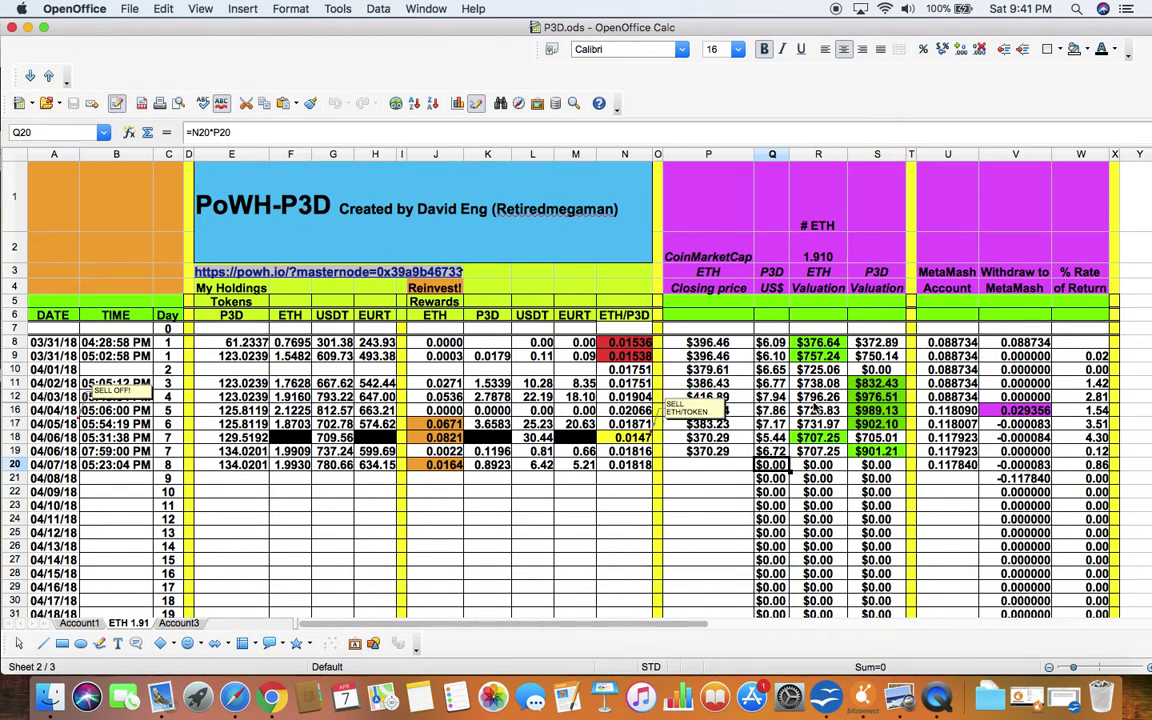
{"action": "left_click", "coordinate": [808, 470]}
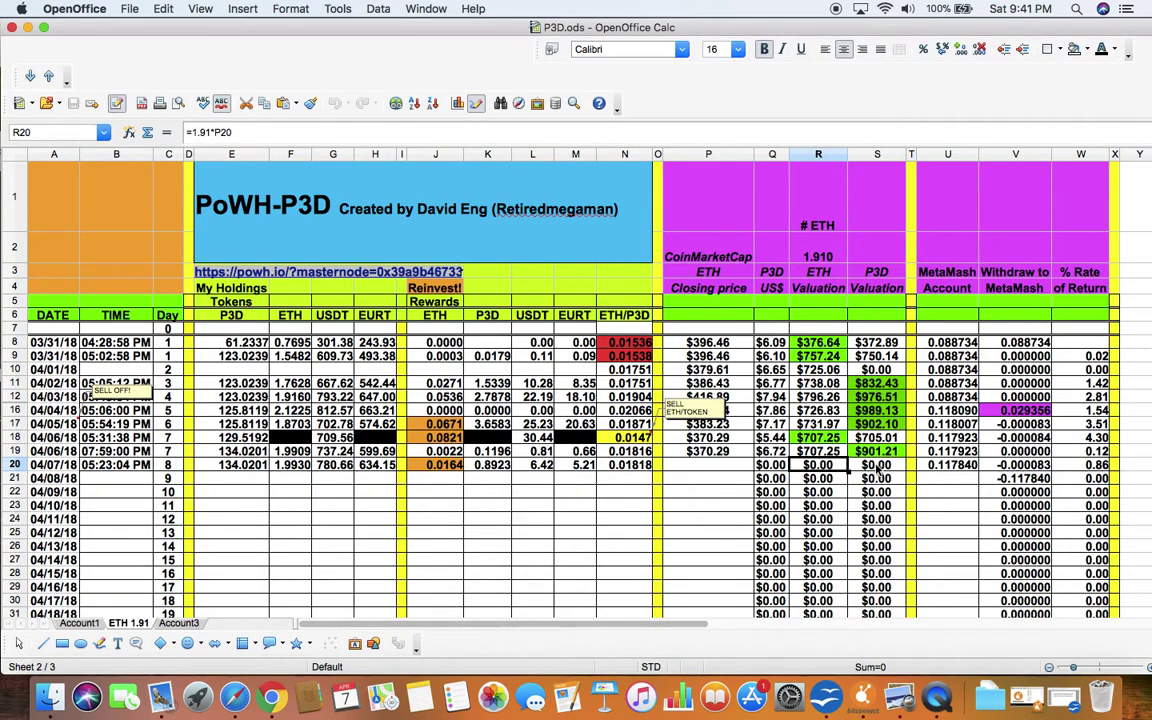
{"action": "left_click", "coordinate": [875, 463]}
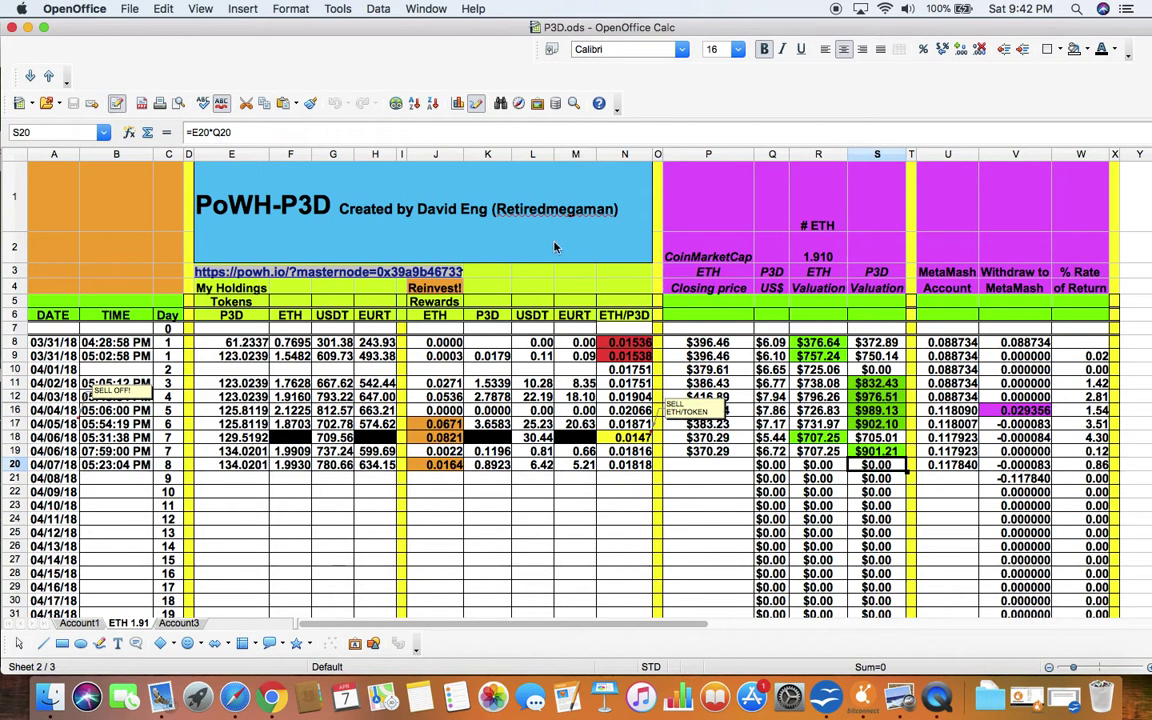
{"action": "left_click", "coordinate": [955, 467]}
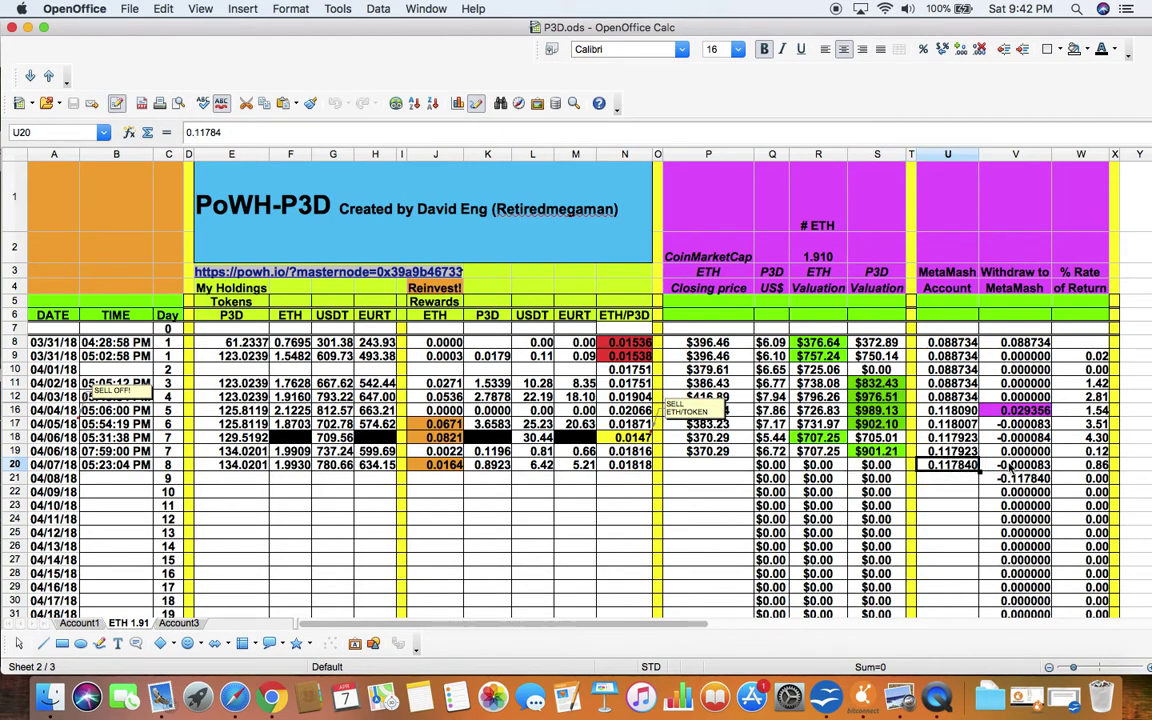
{"action": "key", "text": "Right"}
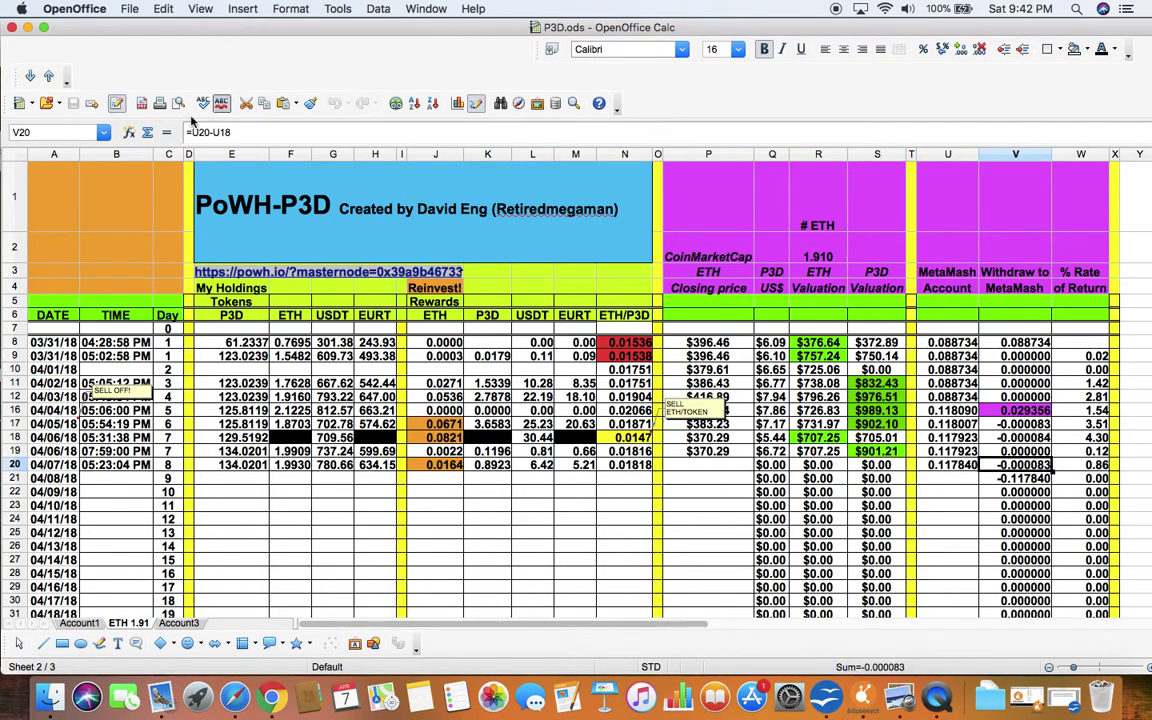
{"action": "key", "text": "Right"}
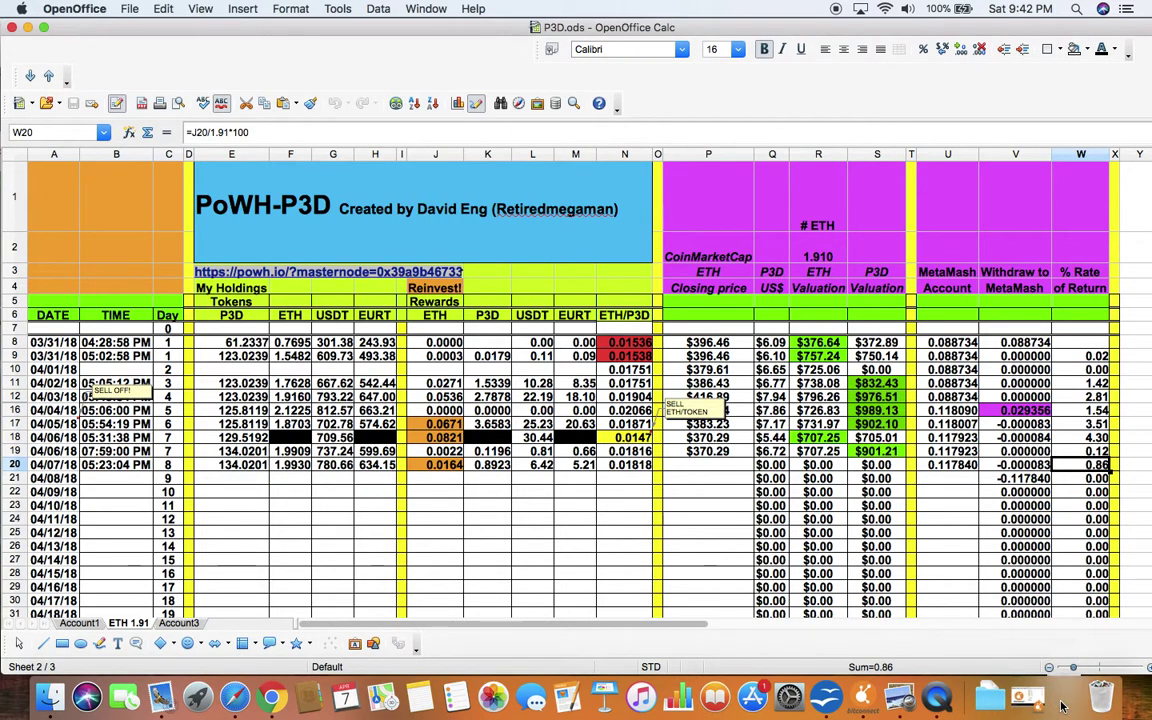
{"action": "left_click", "coordinate": [1060, 698]}
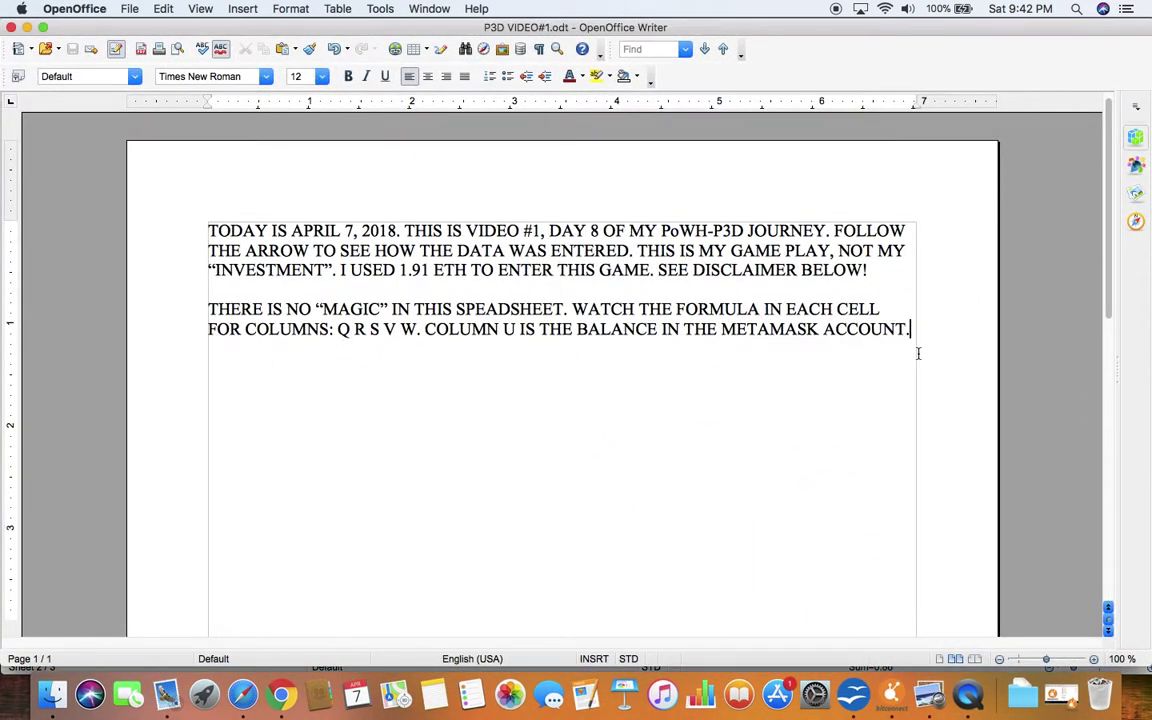
End the note with 'THANKS FOR WATCHING!', then open QuickTime Player's Dock menu to stop recording
{"action": "type", "text": "T"}
{"action": "type", "text": "HANKS FO"}
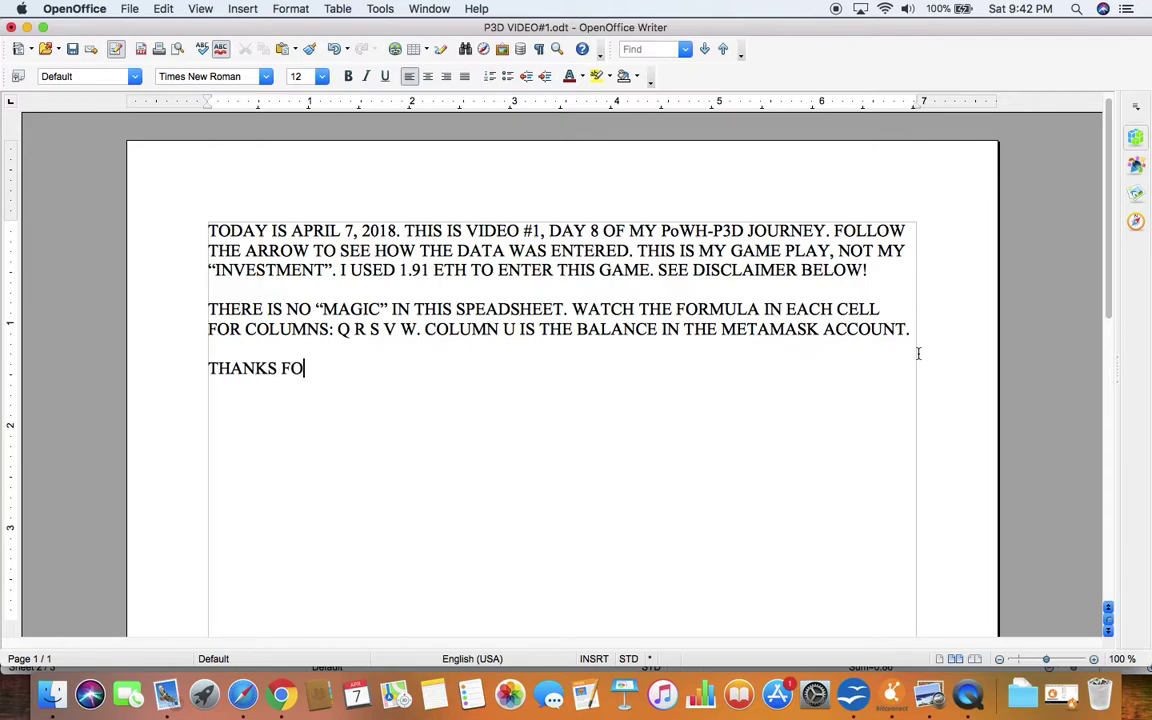
{"action": "type", "text": "R WATCHING"}
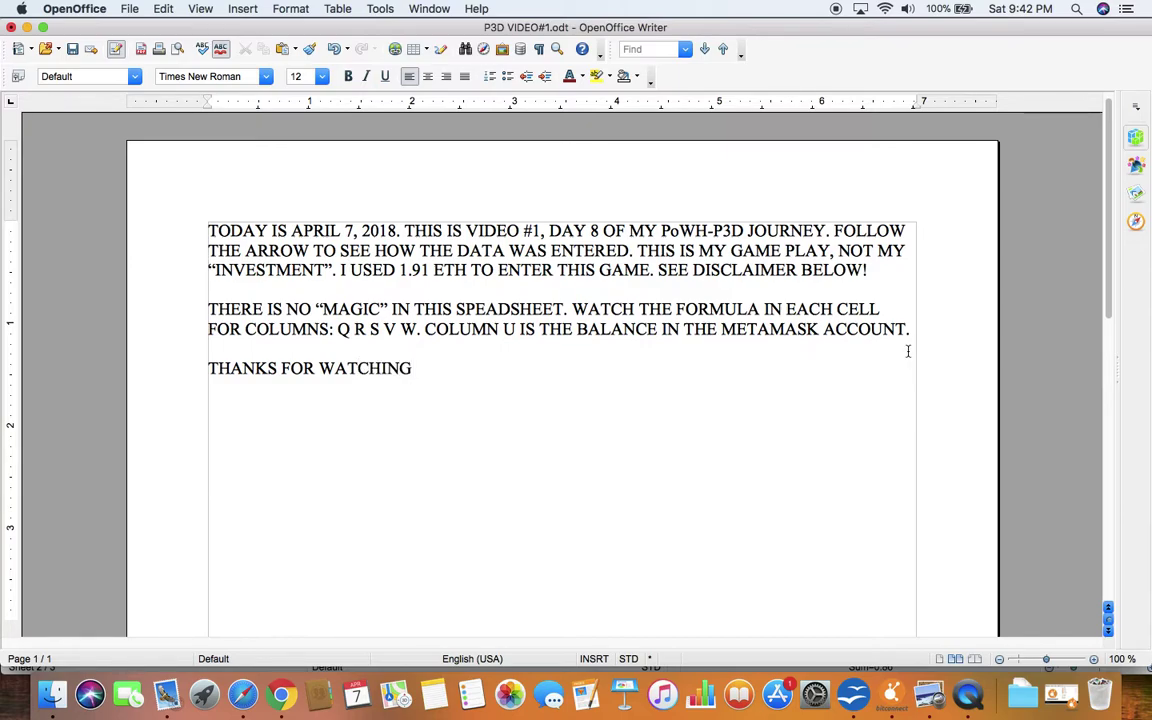
{"action": "type", "text": "!"}
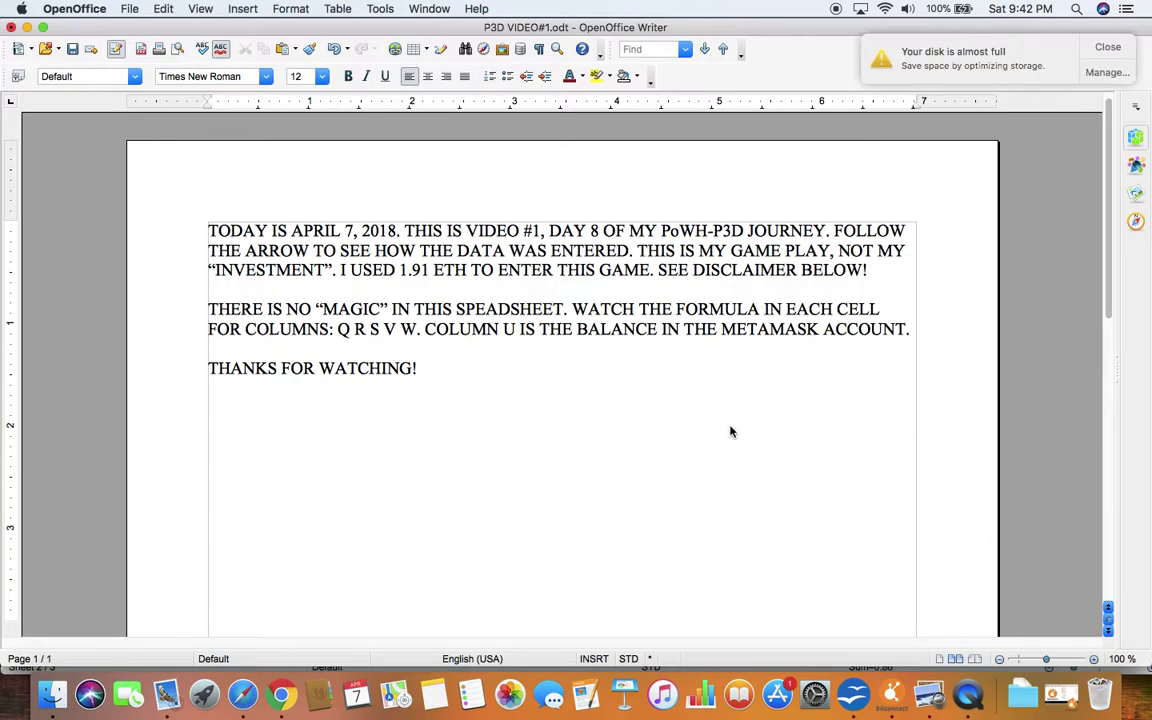
{"action": "left_click", "coordinate": [969, 696]}
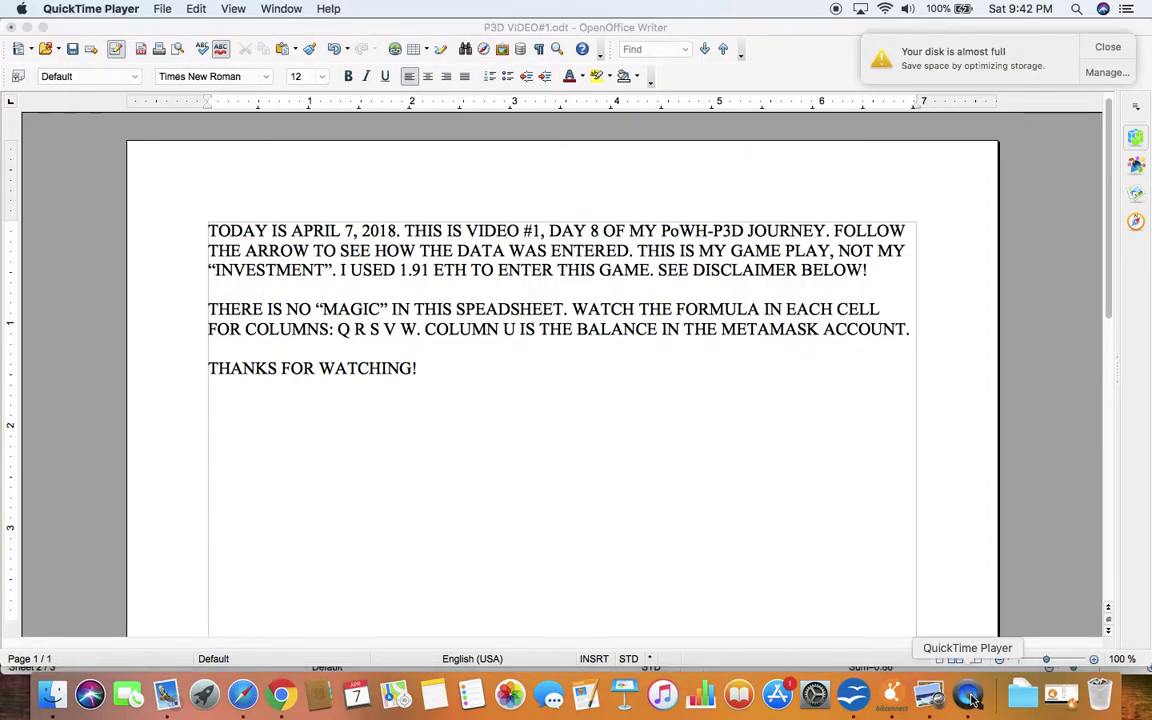
{"action": "right_click", "coordinate": [972, 698]}
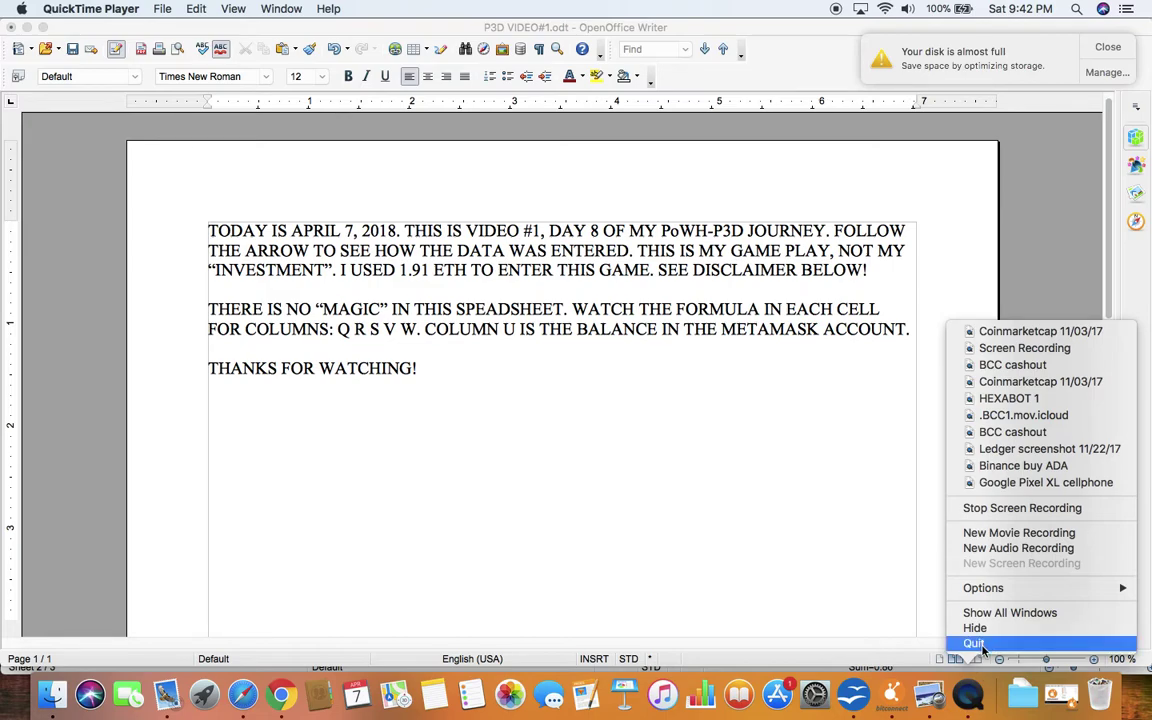